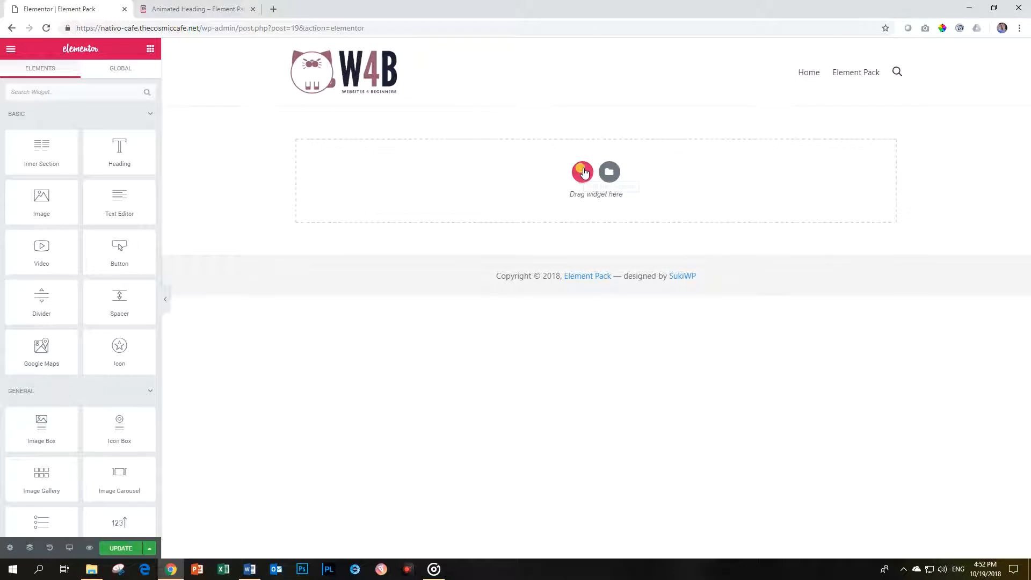
# - Add a two-column section and set the photo of the man with light tubes as its classic background image
pyautogui.click(583, 170)
pyautogui.click(501, 202)
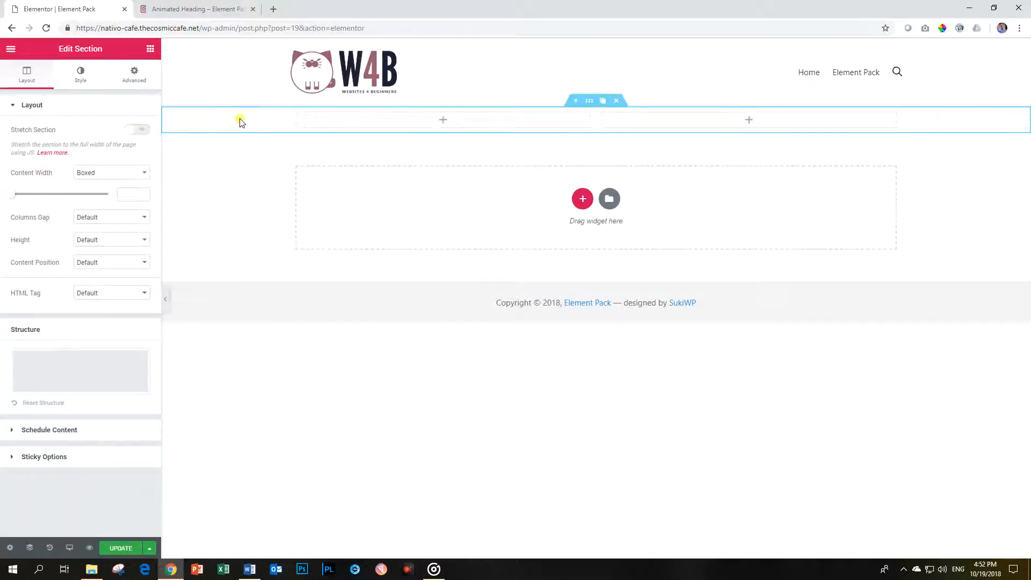
pyautogui.click(81, 78)
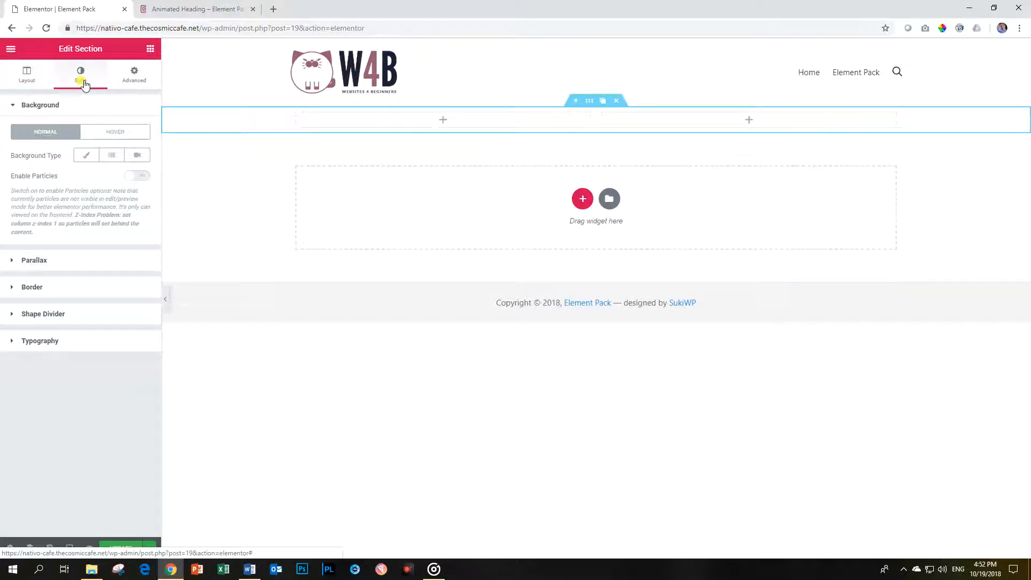
pyautogui.click(87, 156)
pyautogui.click(77, 241)
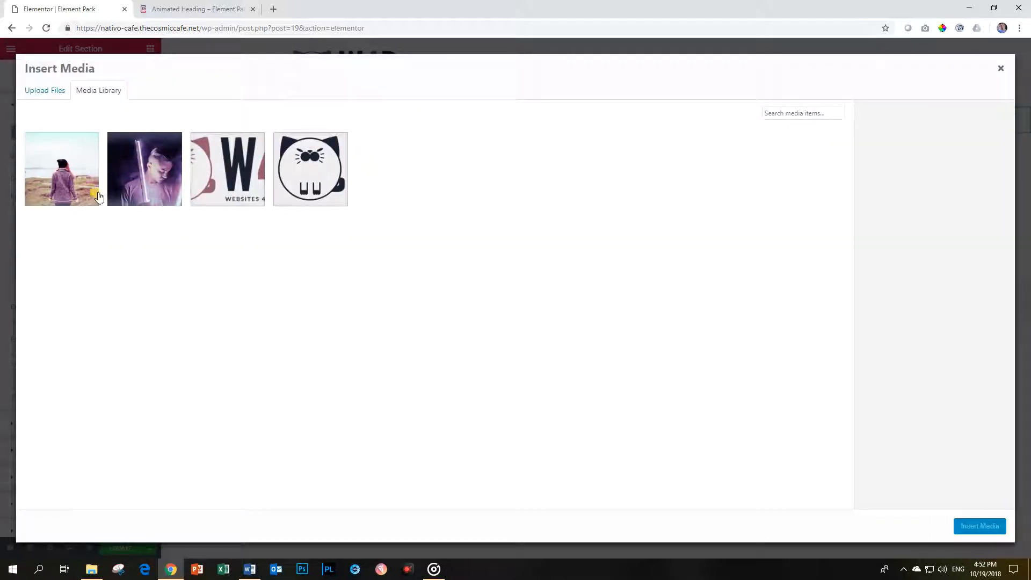
pyautogui.click(151, 178)
pyautogui.click(979, 526)
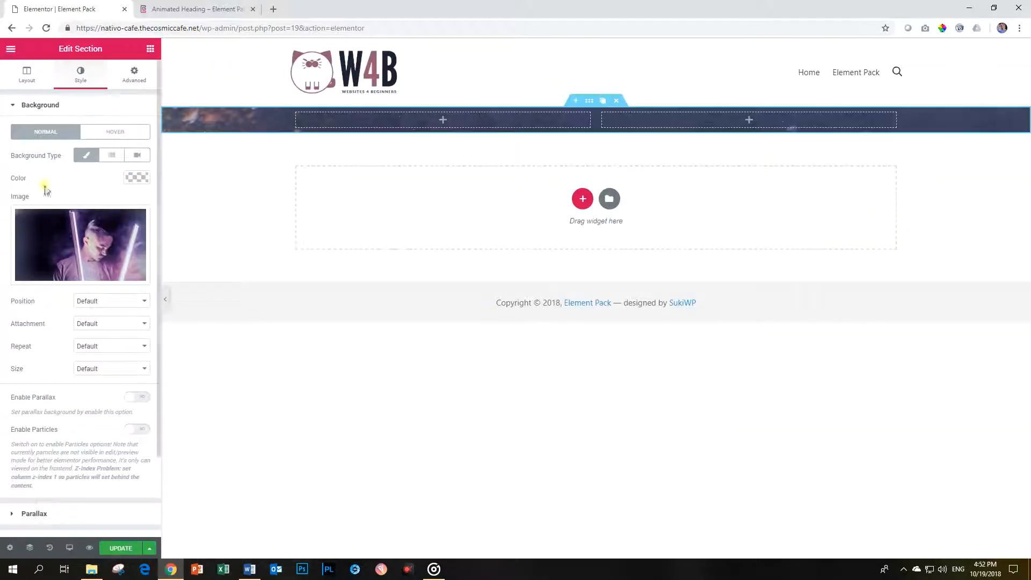
# - Set the section's background image size to Cover and its position to Center Right
pyautogui.click(99, 369)
pyautogui.click(98, 397)
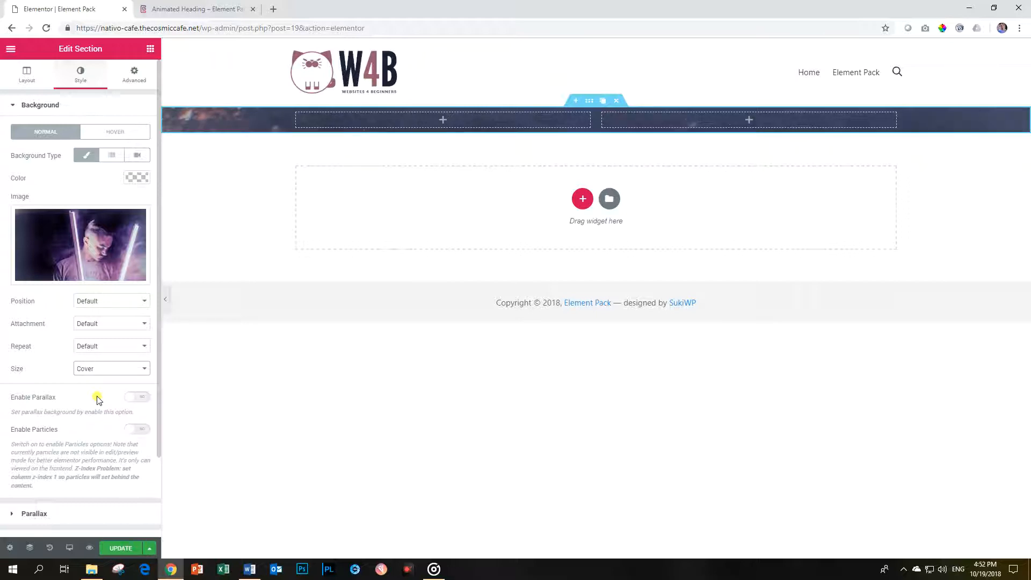
pyautogui.click(101, 302)
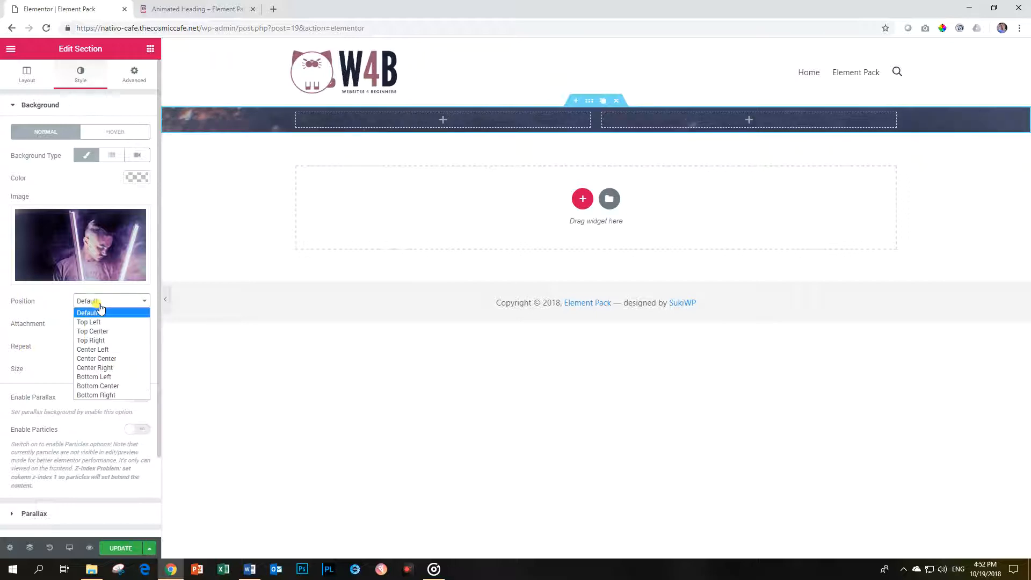
pyautogui.click(99, 367)
# - Set the section's height to Min Height with a minimum height of about 598
pyautogui.click(30, 76)
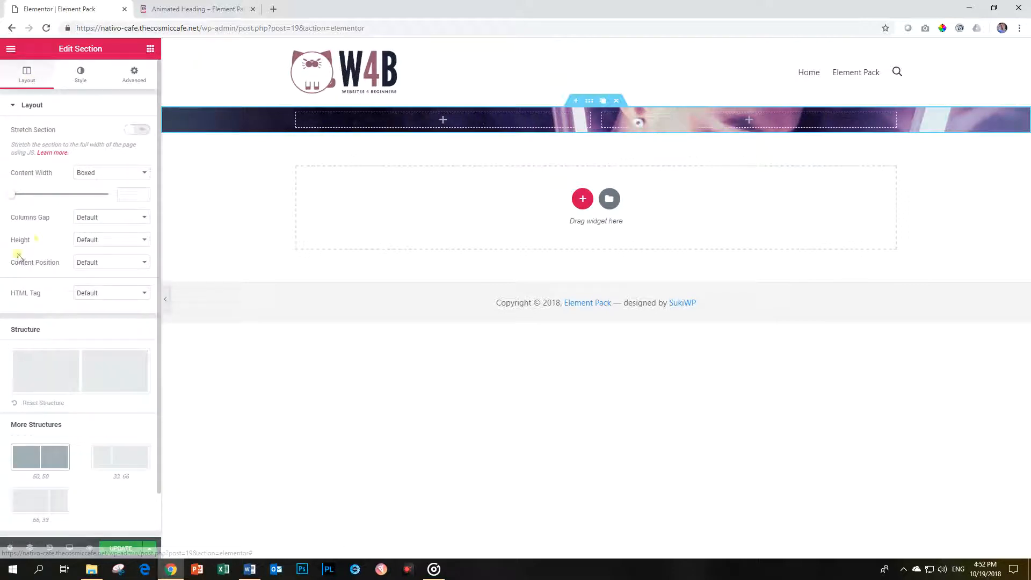
pyautogui.click(84, 239)
pyautogui.click(90, 270)
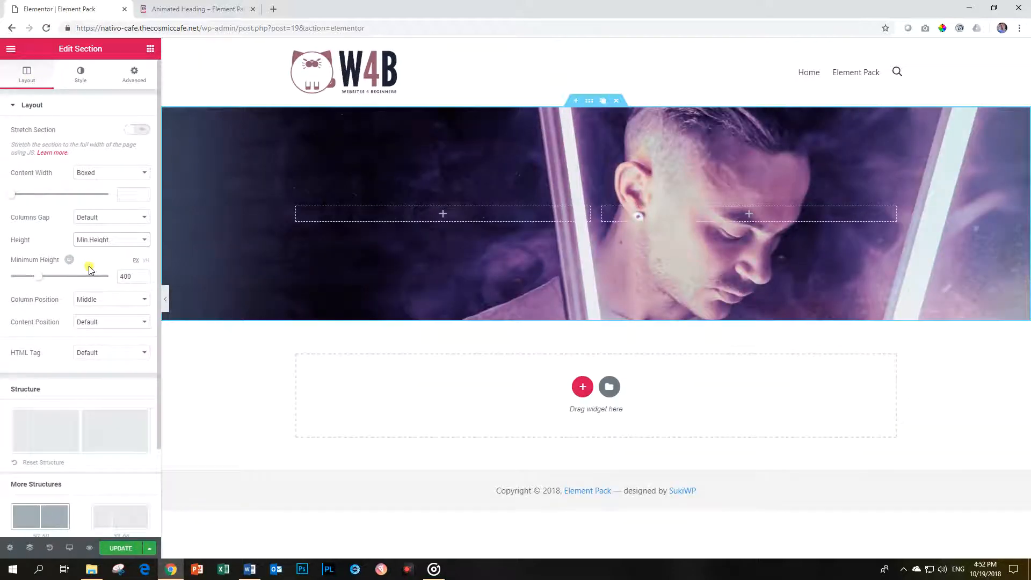
pyautogui.click(37, 276)
pyautogui.moveTo(41, 280); pyautogui.dragTo(53, 281)
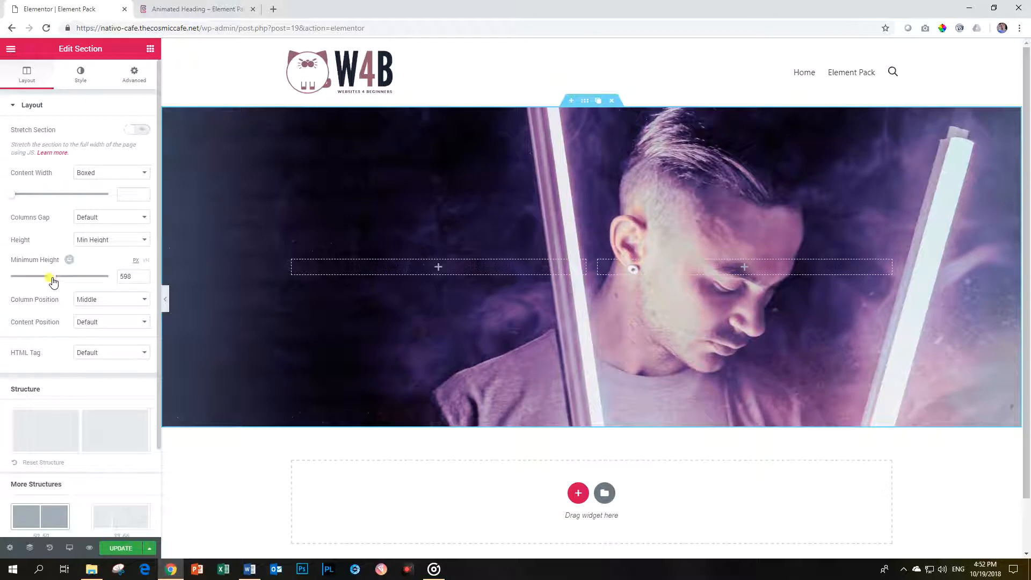
# - Find the Animated Heading widget with the search term "animate" and place it in the section's left column
pyautogui.click(151, 48)
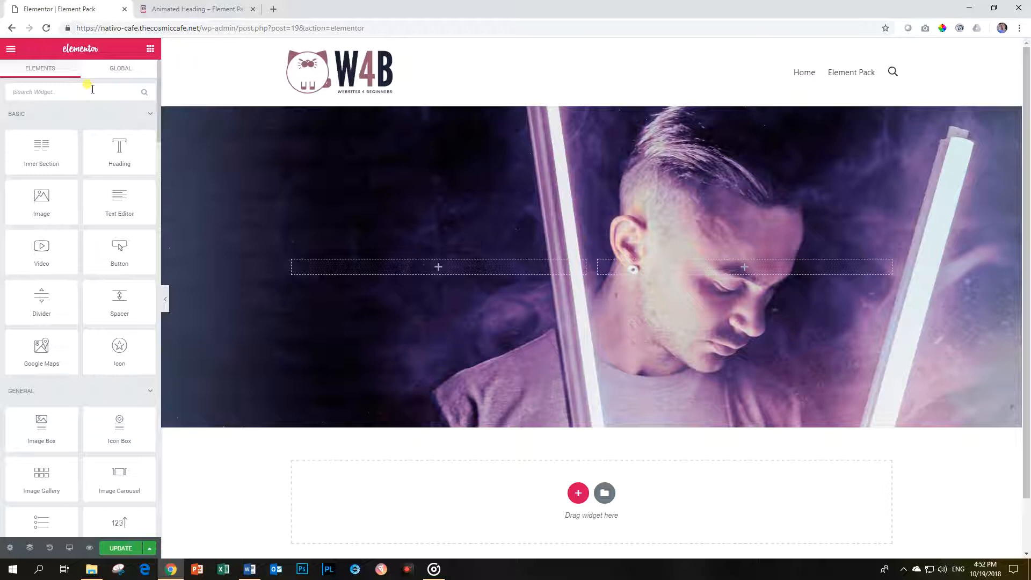
pyautogui.write('animate')
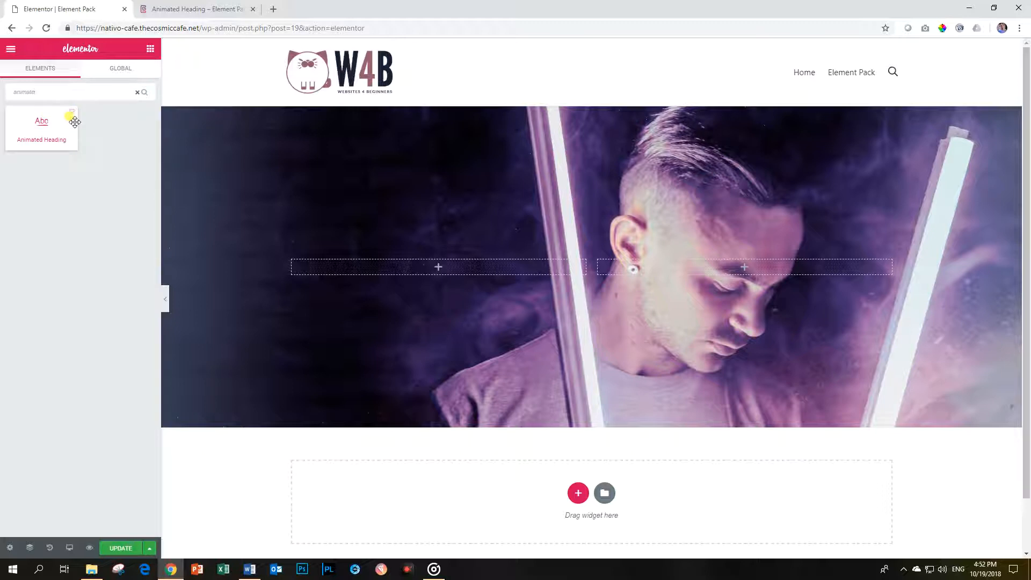
pyautogui.moveTo(39, 127); pyautogui.dragTo(433, 270)
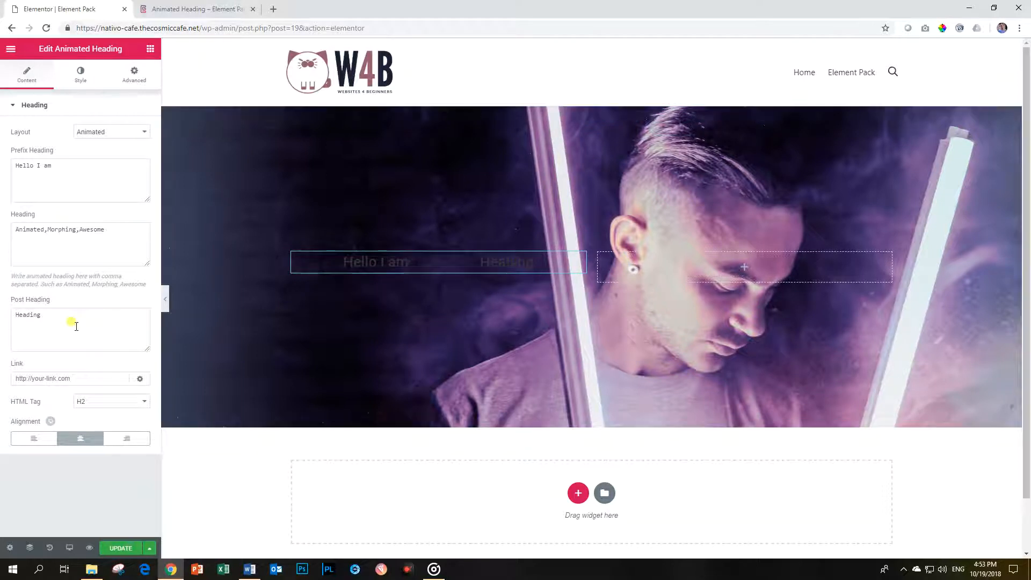
# - Set the animated heading's text color to white (#ffffff)
pyautogui.click(75, 77)
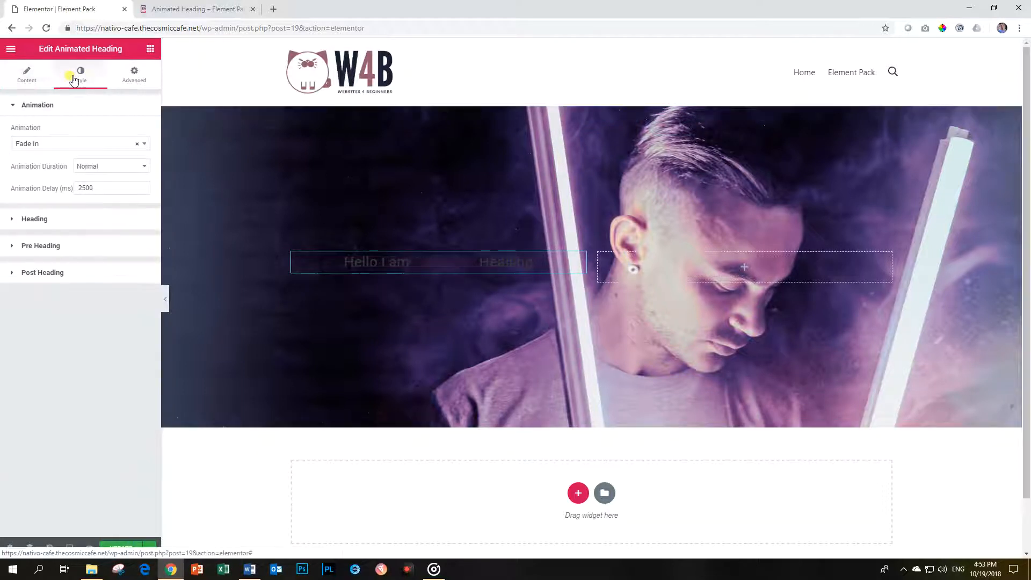
pyautogui.click(77, 224)
pyautogui.click(137, 160)
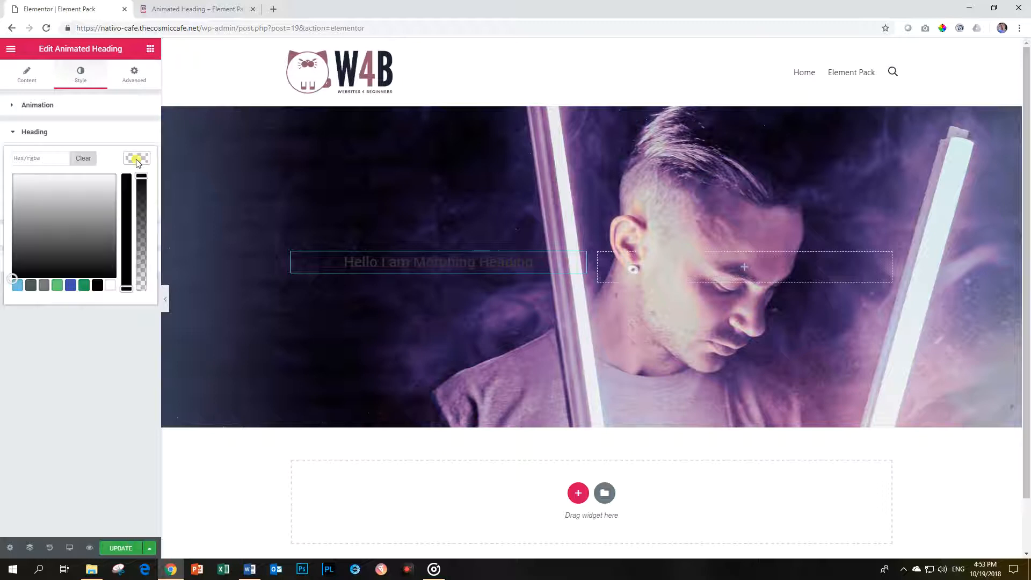
pyautogui.click(110, 285)
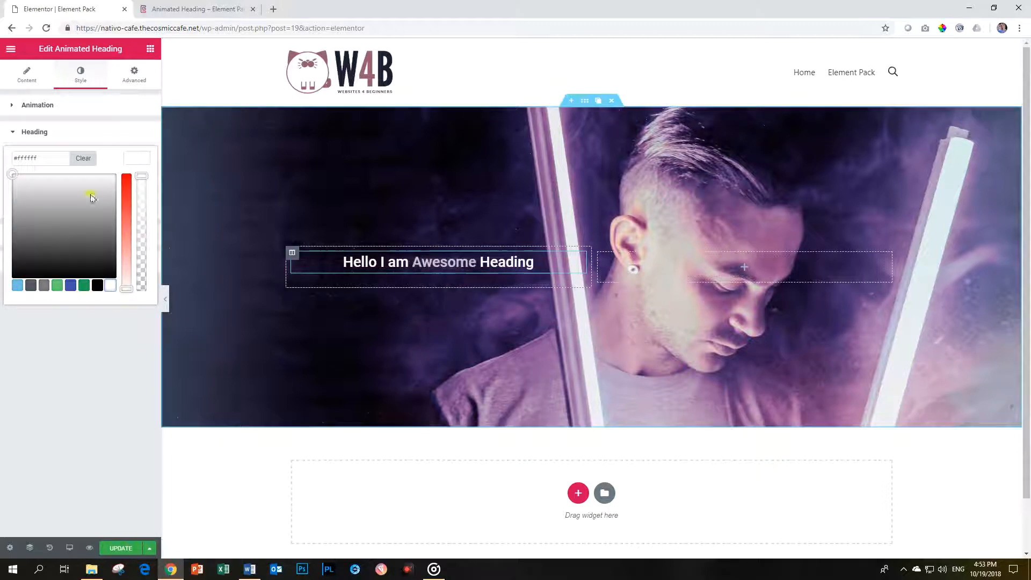
pyautogui.click(19, 133)
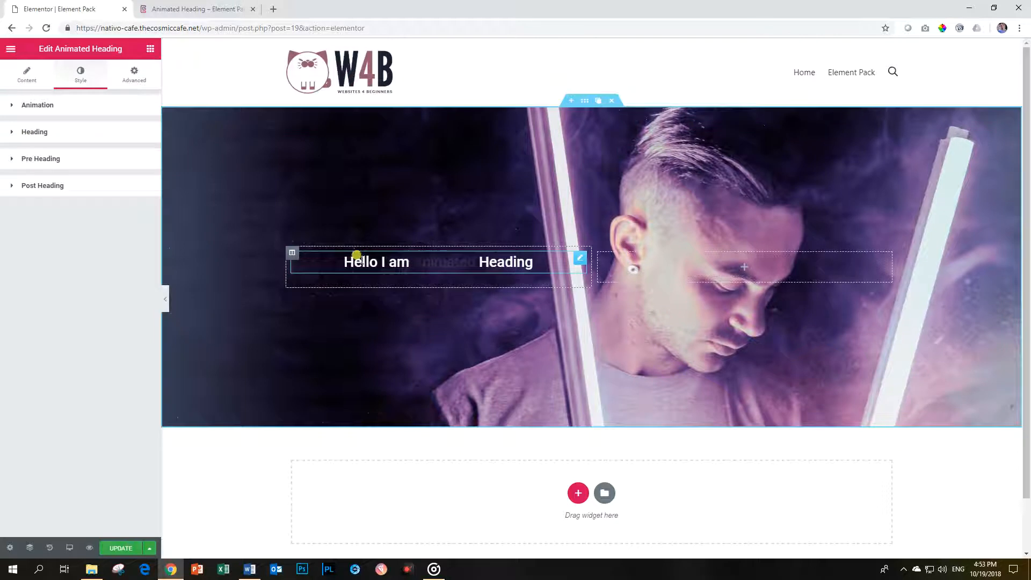
# - Clear the post heading text of the animated heading
pyautogui.click(27, 75)
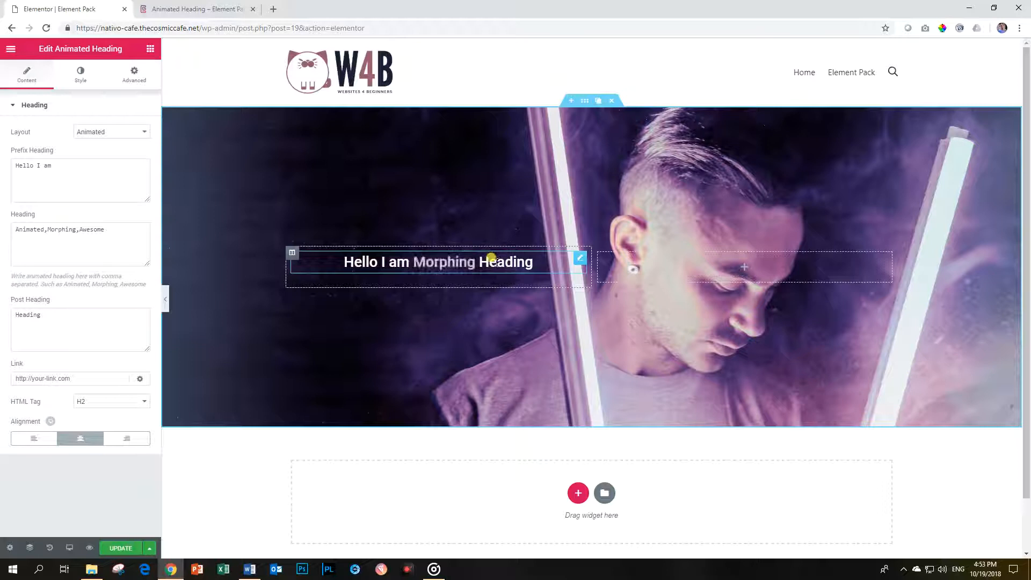
pyautogui.moveTo(108, 233); pyautogui.dragTo(16, 230)
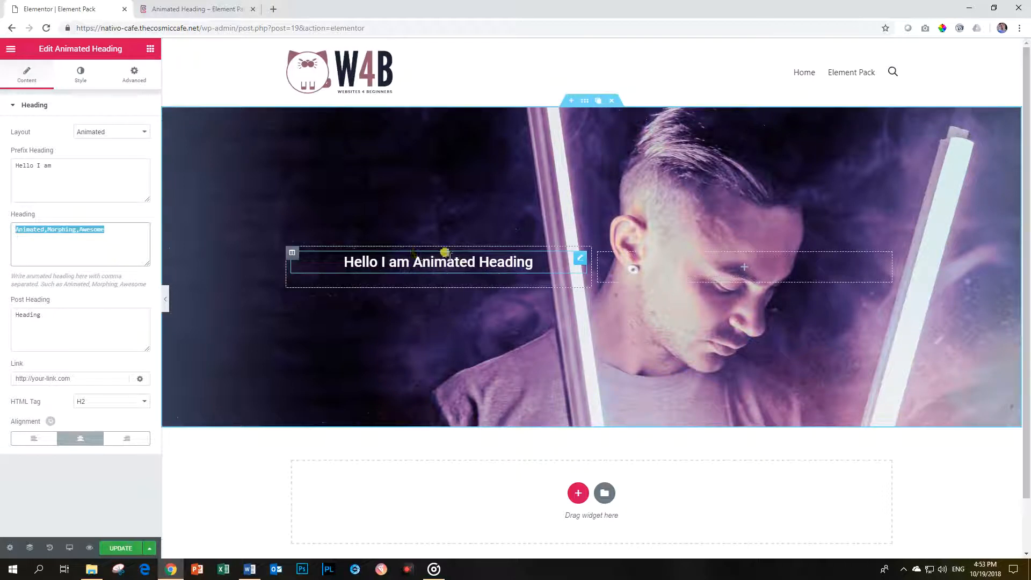
pyautogui.click(50, 235)
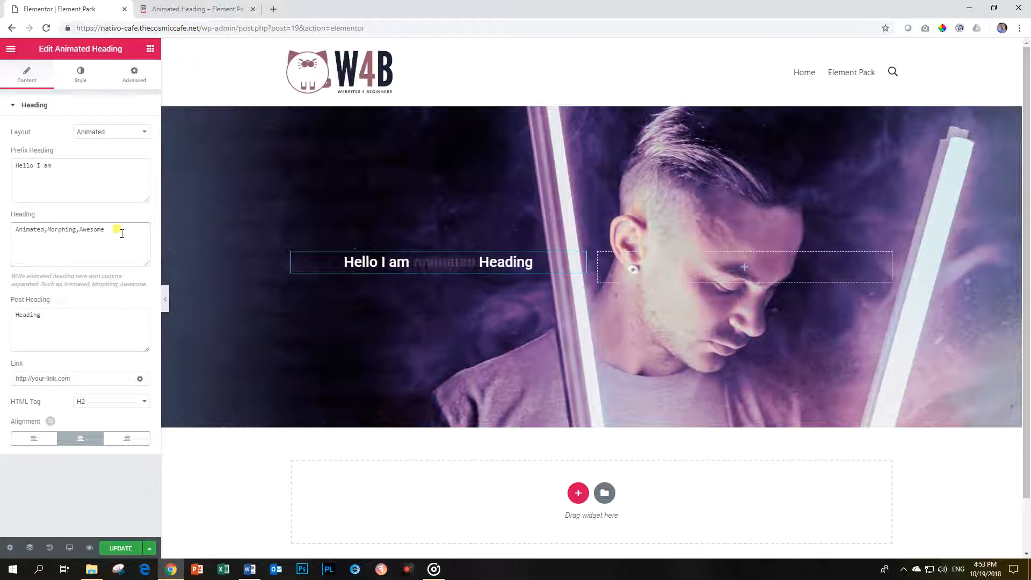
pyautogui.moveTo(55, 315); pyautogui.dragTo(2, 317)
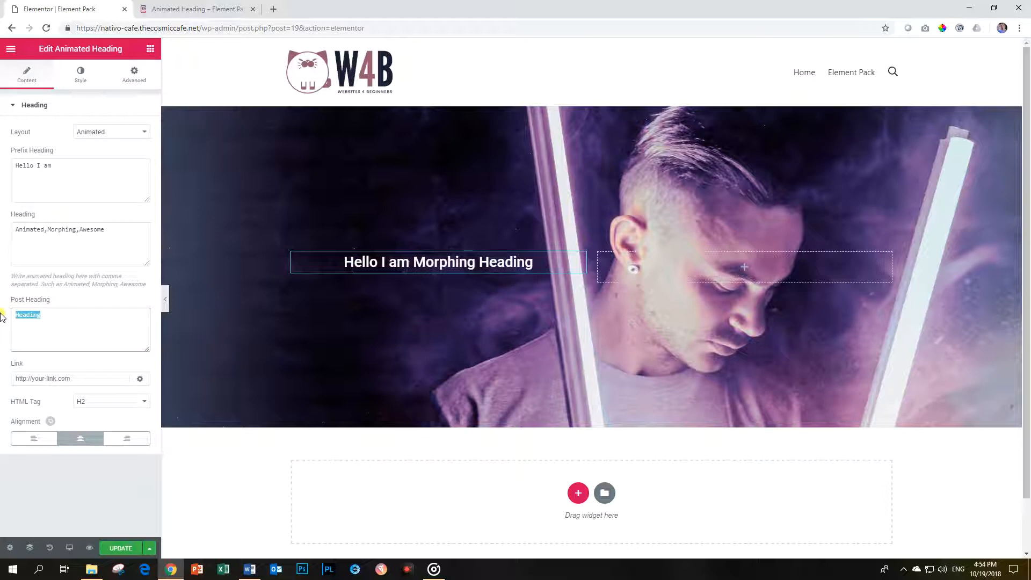
pyautogui.press('BackSpace')
# - Set the prefix heading to "Celebration of" and the animated heading words to "Light,Life,Dance"
pyautogui.click(60, 164)
pyautogui.moveTo(63, 167); pyautogui.dragTo(1, 171)
pyautogui.write('Celebration of')
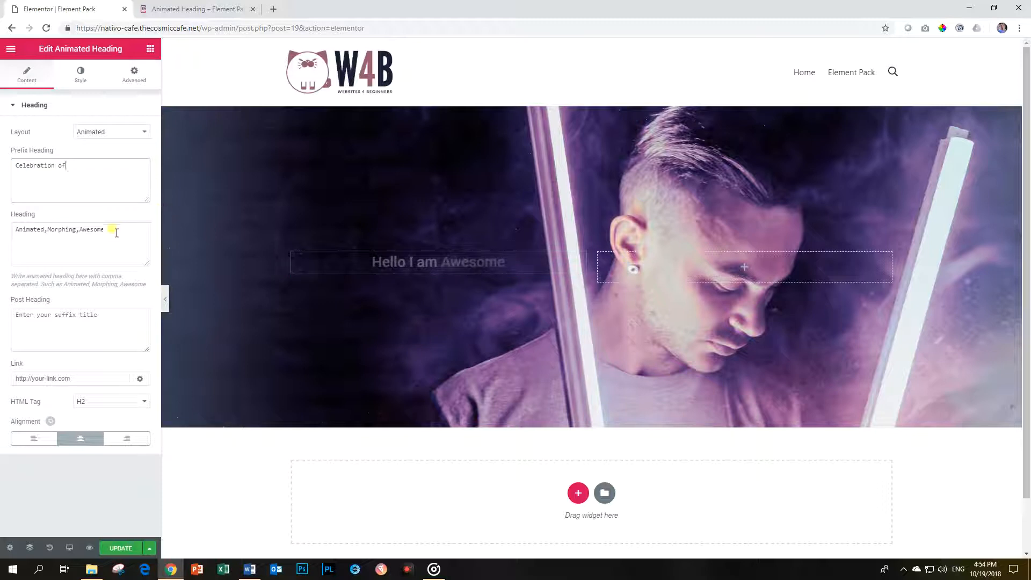
pyautogui.moveTo(110, 230); pyautogui.dragTo(1, 236)
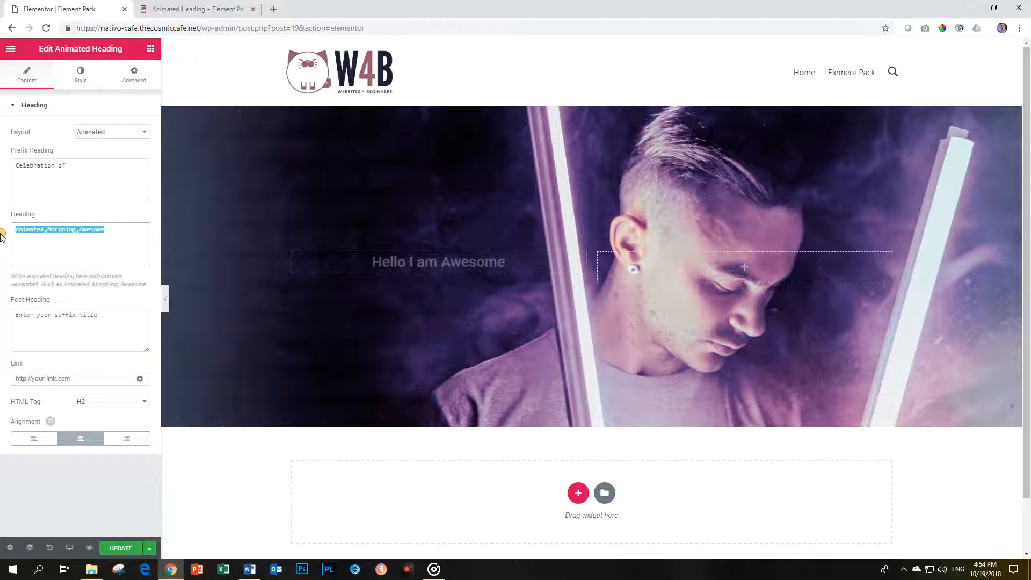
pyautogui.write('Light,Life,Dance')
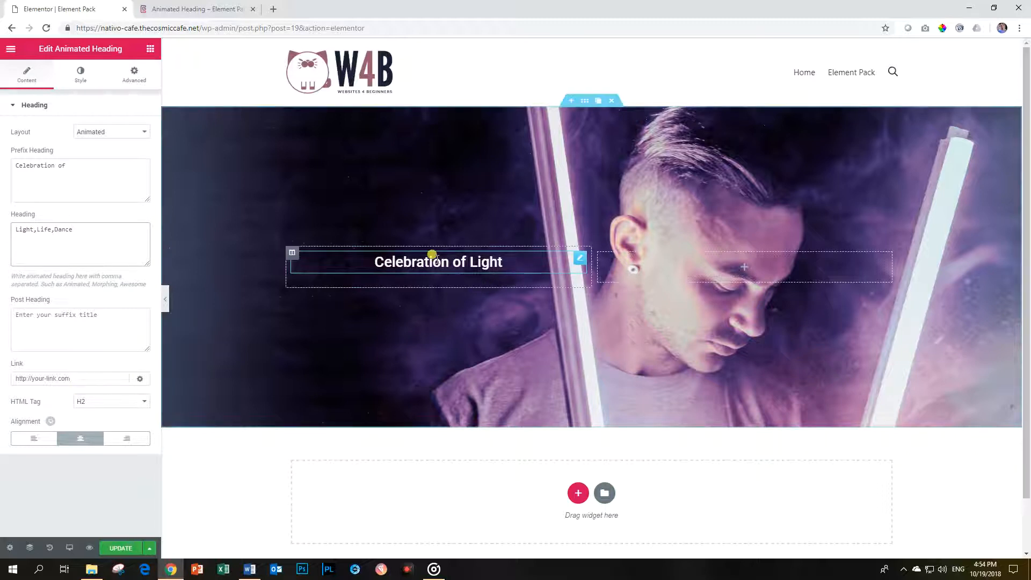
pyautogui.click(52, 376)
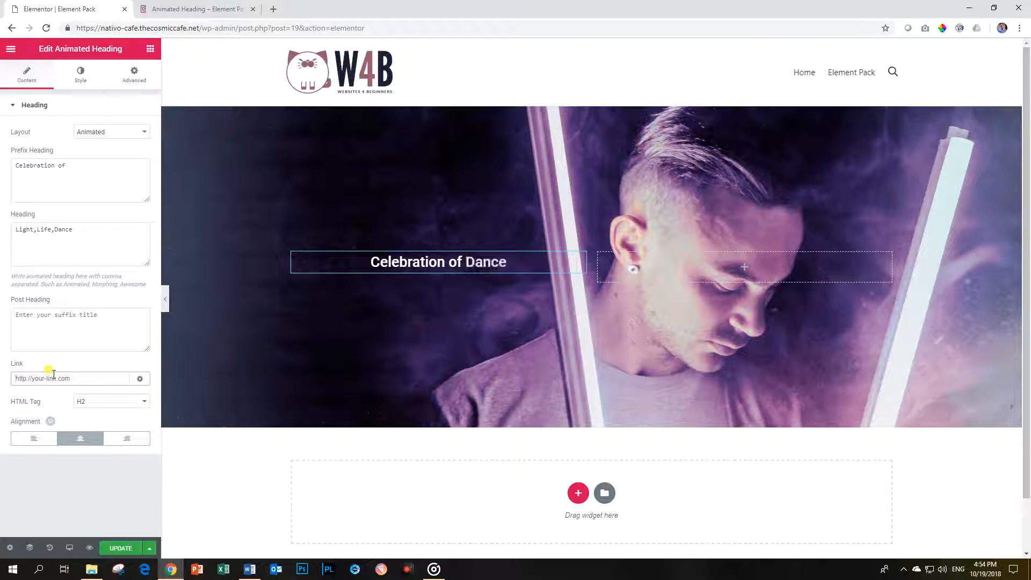
pyautogui.write('#')
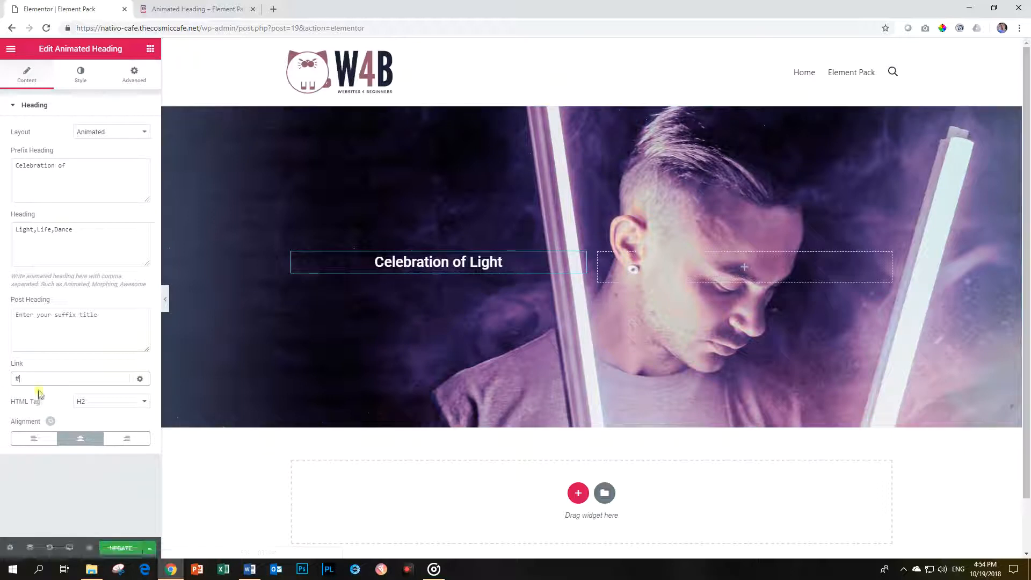
pyautogui.press('BackSpace')
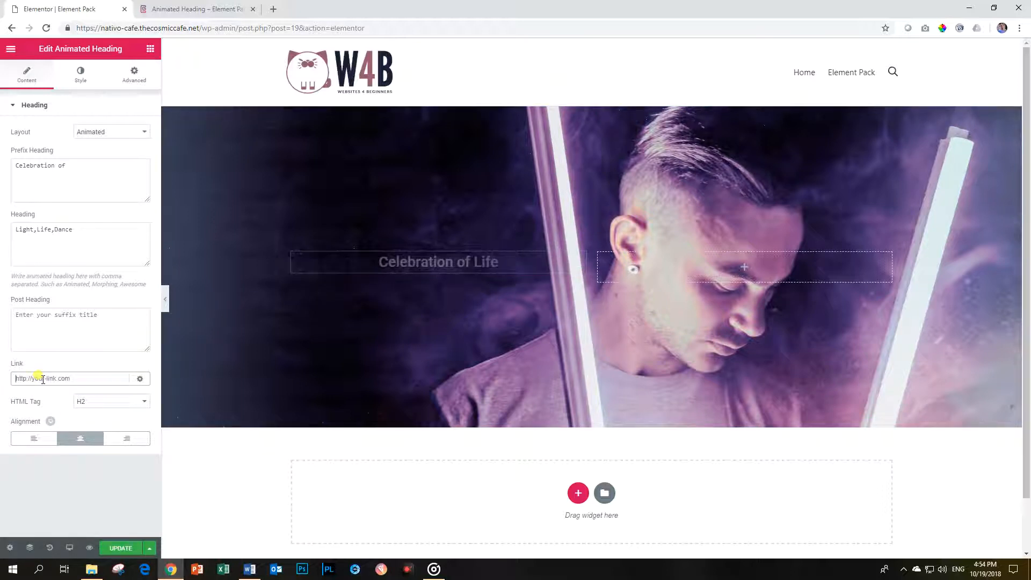
# - Try right alignment for the animated heading, but finish with it aligned left
pyautogui.click(34, 440)
pyautogui.click(127, 440)
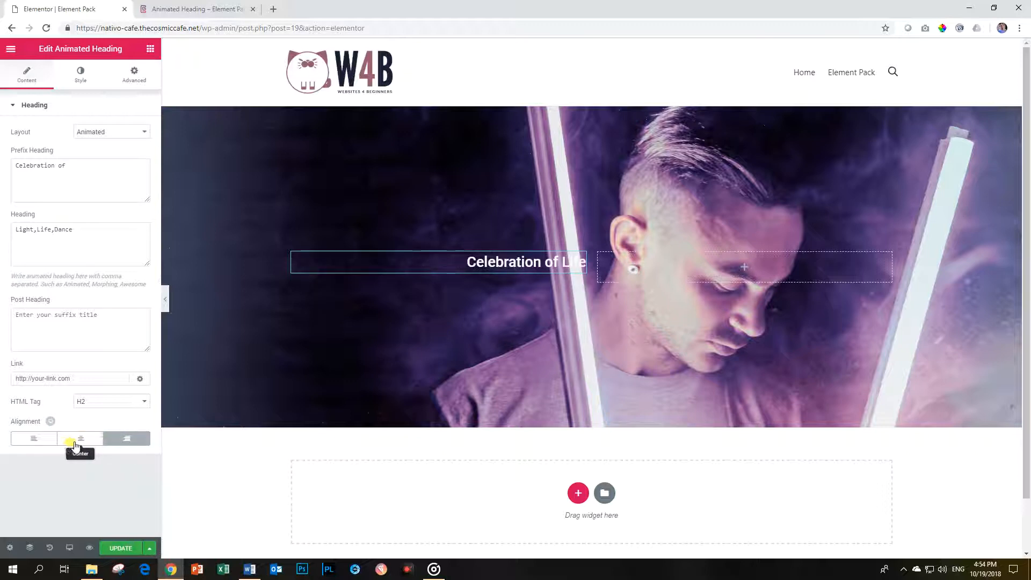
pyautogui.click(33, 440)
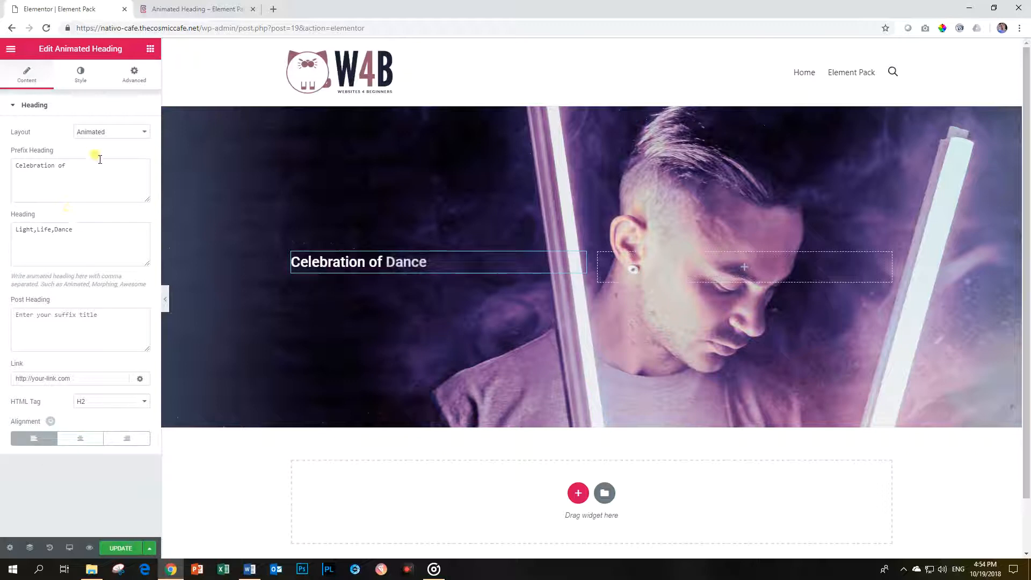
pyautogui.click(22, 108)
# - Examine the style options for the Heading and Pre Heading parts of the animated heading
pyautogui.click(75, 79)
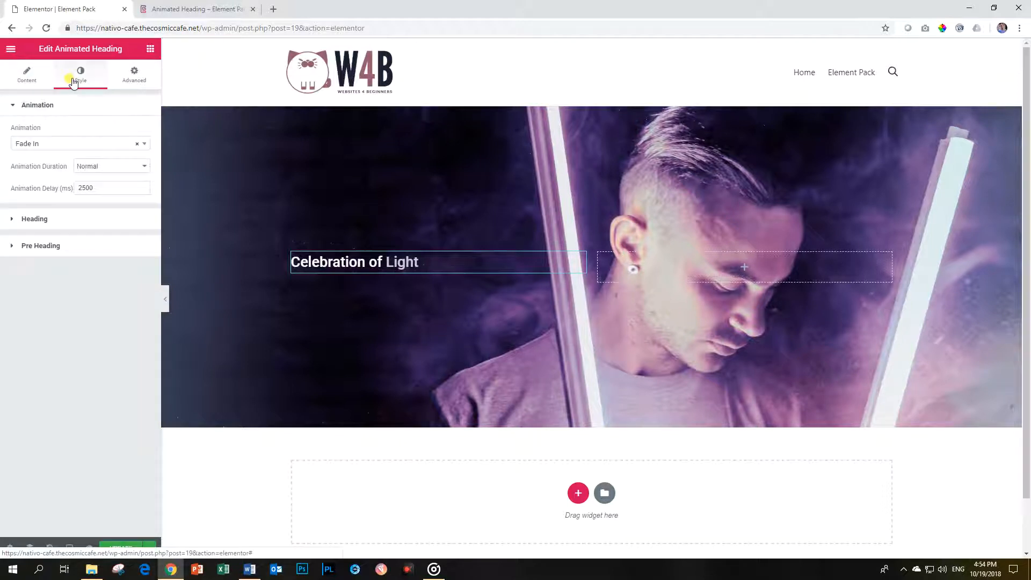
pyautogui.click(56, 225)
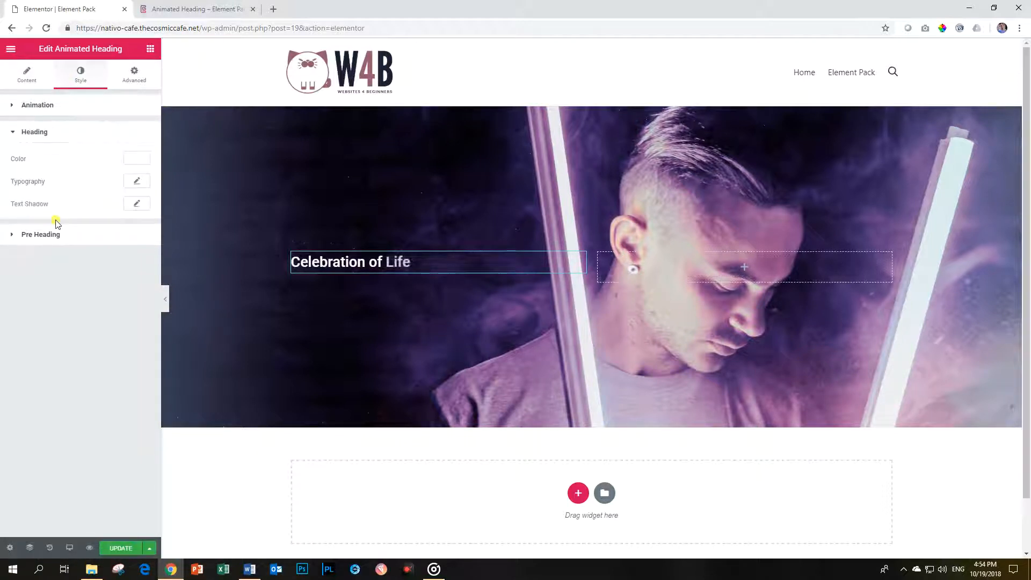
pyautogui.click(50, 133)
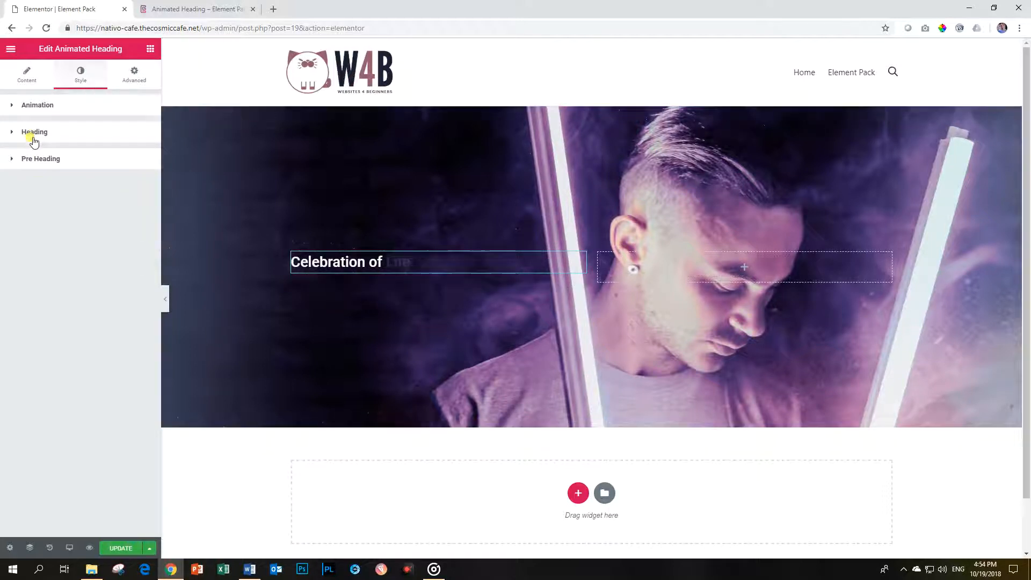
pyautogui.click(33, 134)
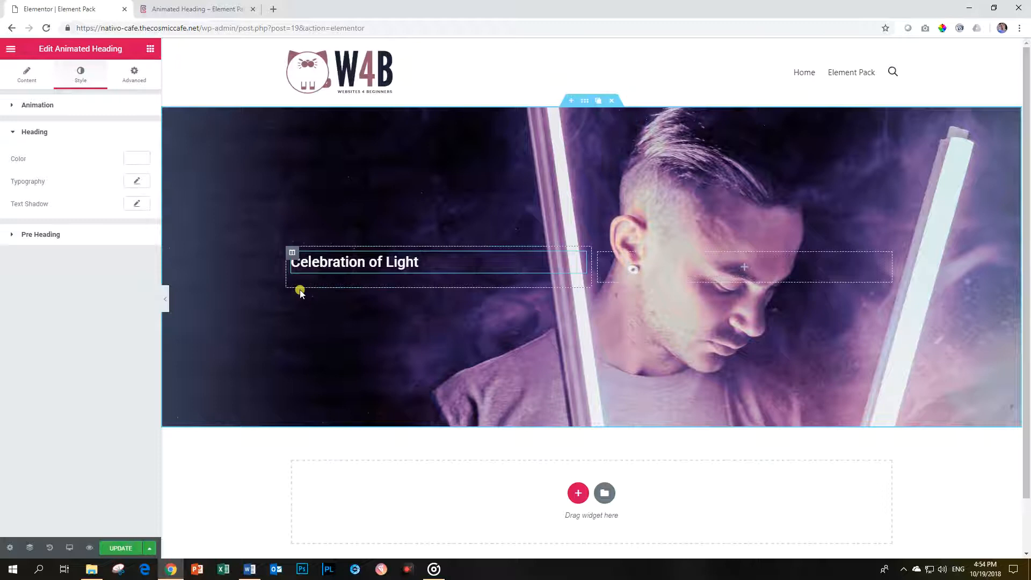
pyautogui.click(68, 137)
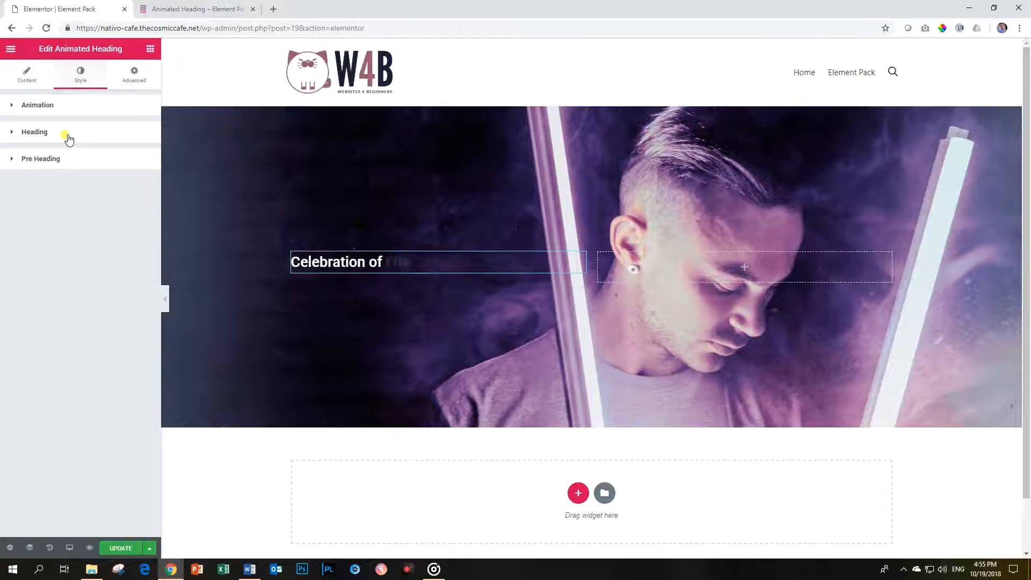
pyautogui.click(52, 166)
pyautogui.click(52, 166)
# - Set the font family of the animated heading words to Poppins in the Heading typography
pyautogui.click(54, 137)
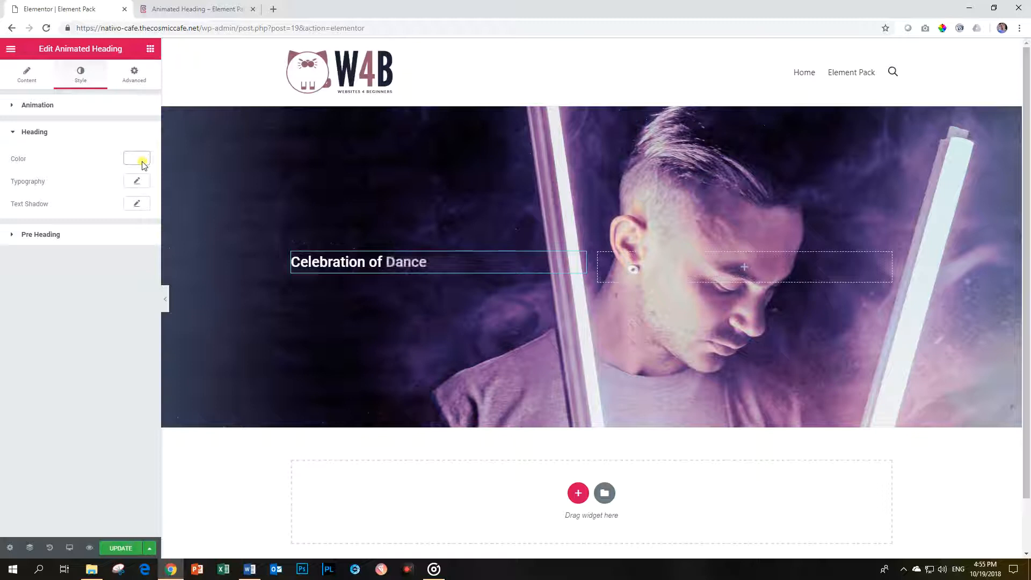
pyautogui.click(137, 183)
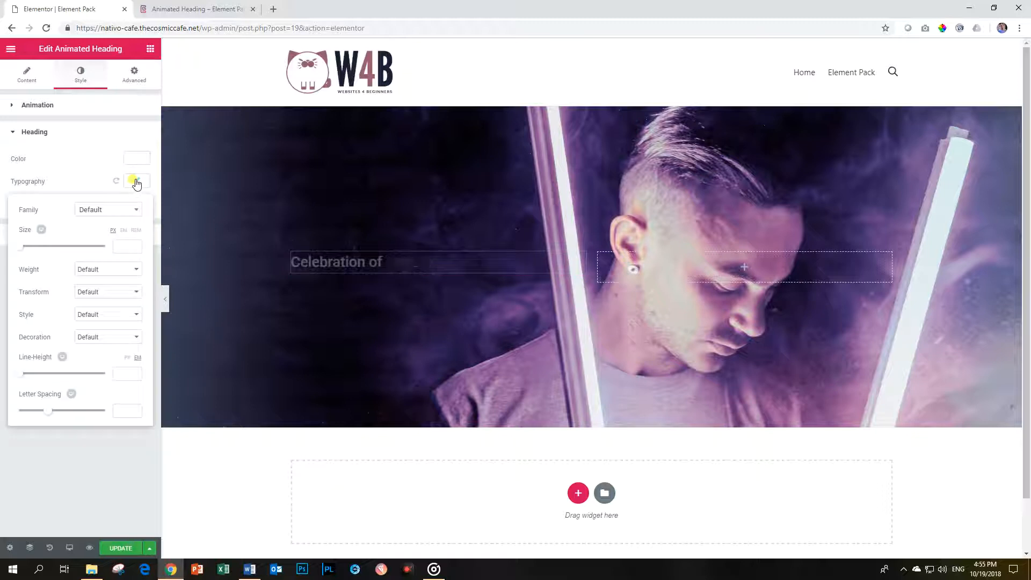
pyautogui.click(111, 210)
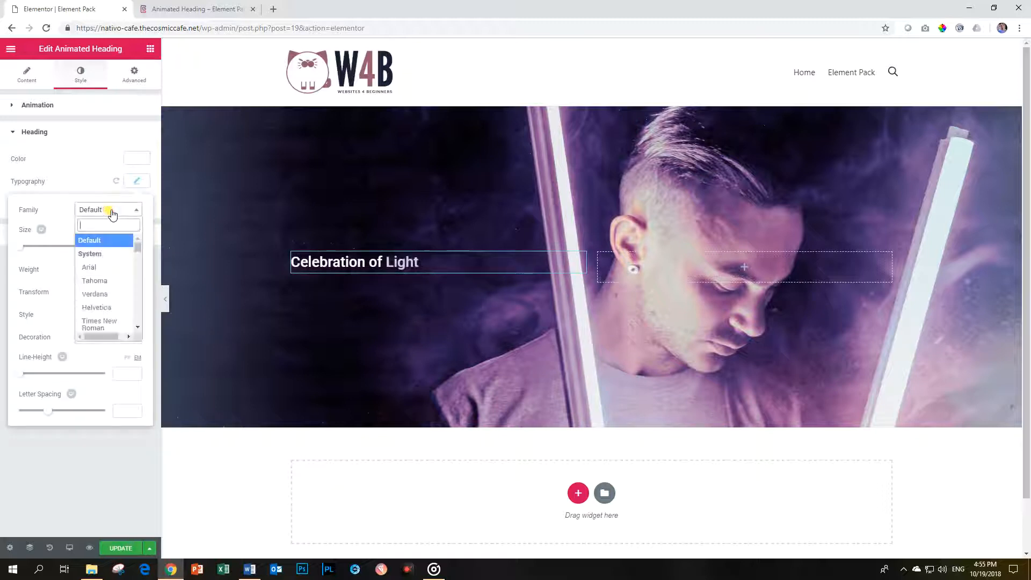
pyautogui.write('popp')
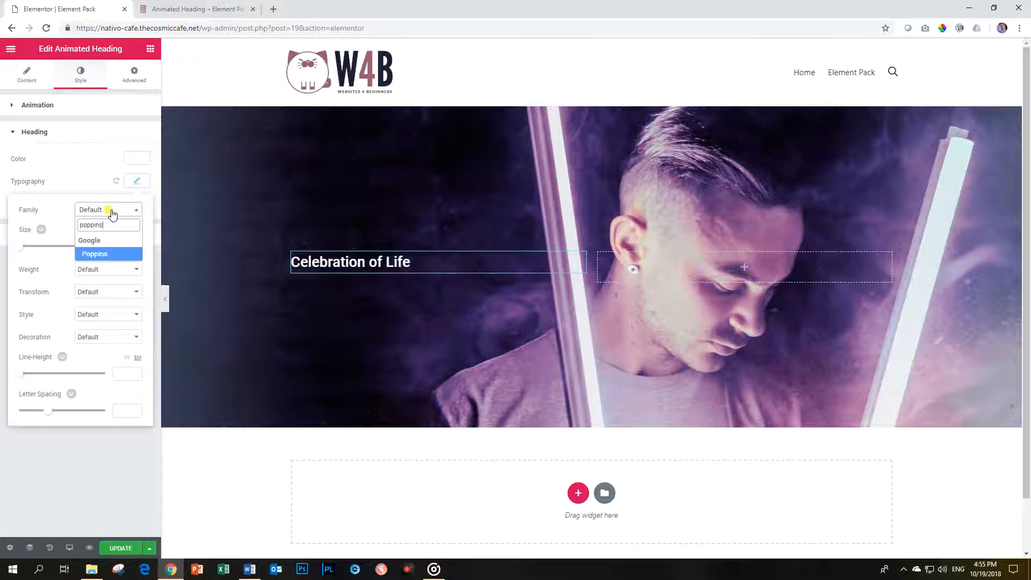
pyautogui.write('ins')
pyautogui.press('Return')
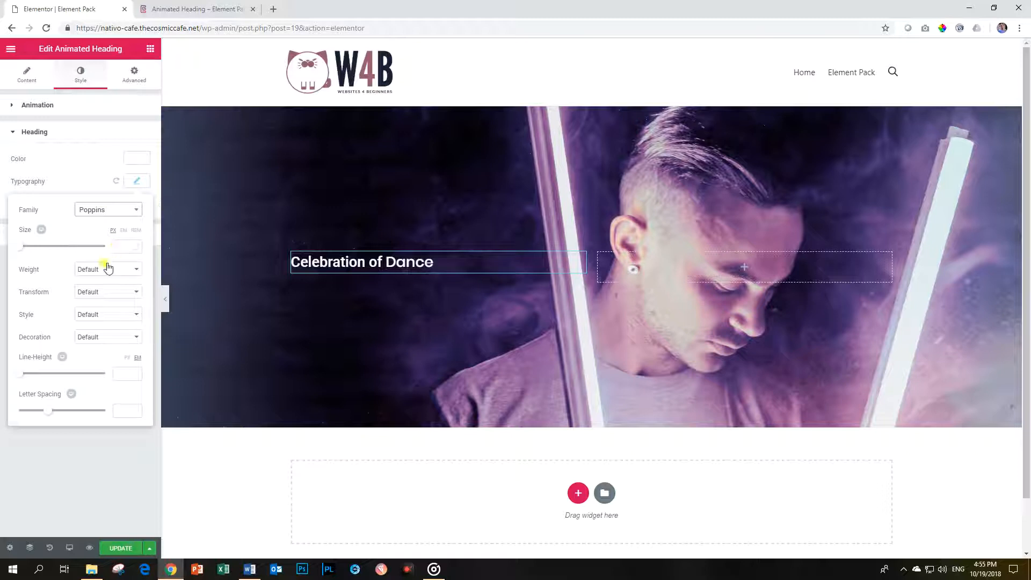
# - Enlarge the Heading part's font size to 164 px and set its weight to 300
pyautogui.moveTo(22, 253); pyautogui.dragTo(45, 255)
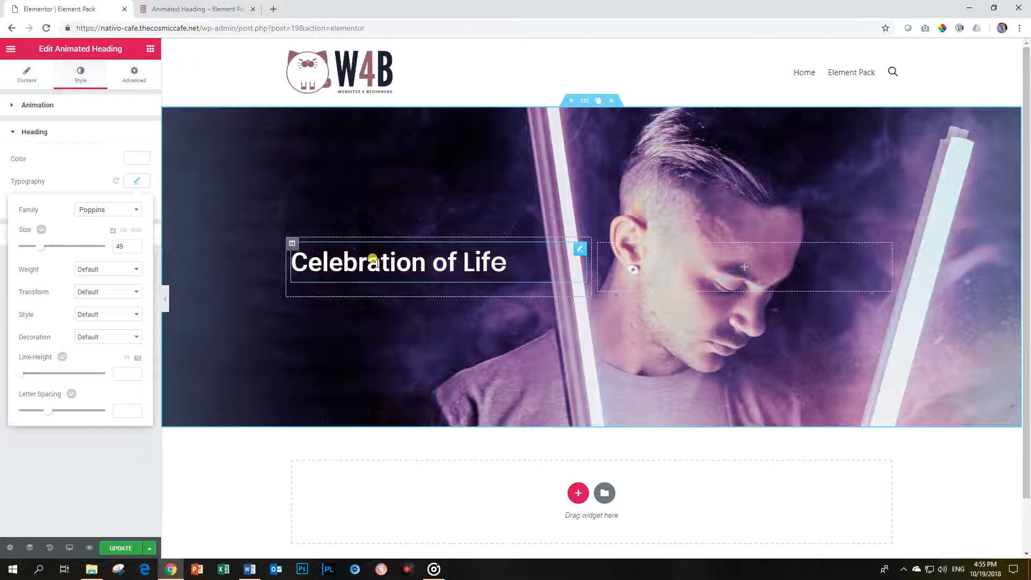
pyautogui.moveTo(41, 245); pyautogui.dragTo(62, 250)
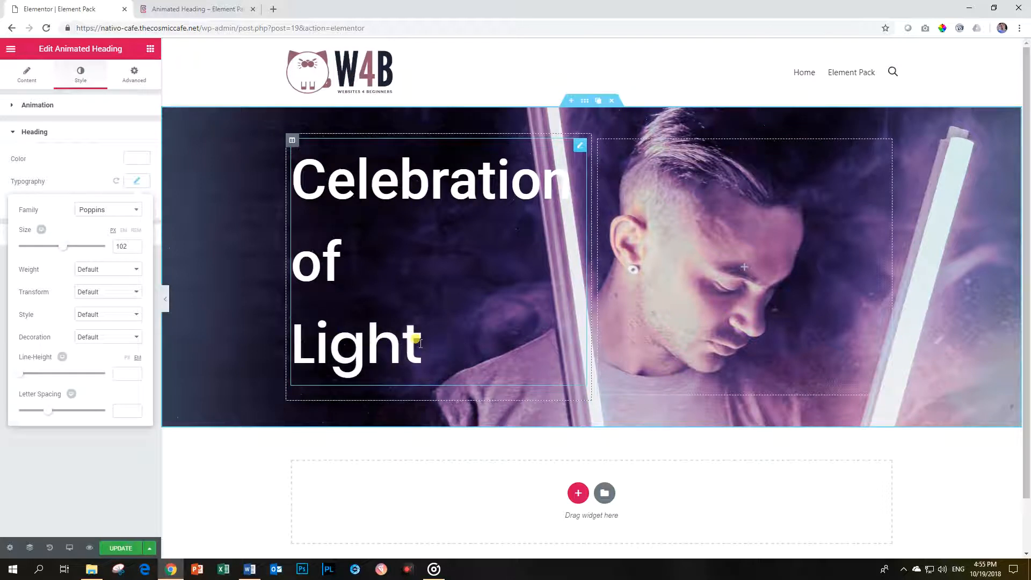
pyautogui.moveTo(69, 249); pyautogui.dragTo(91, 251)
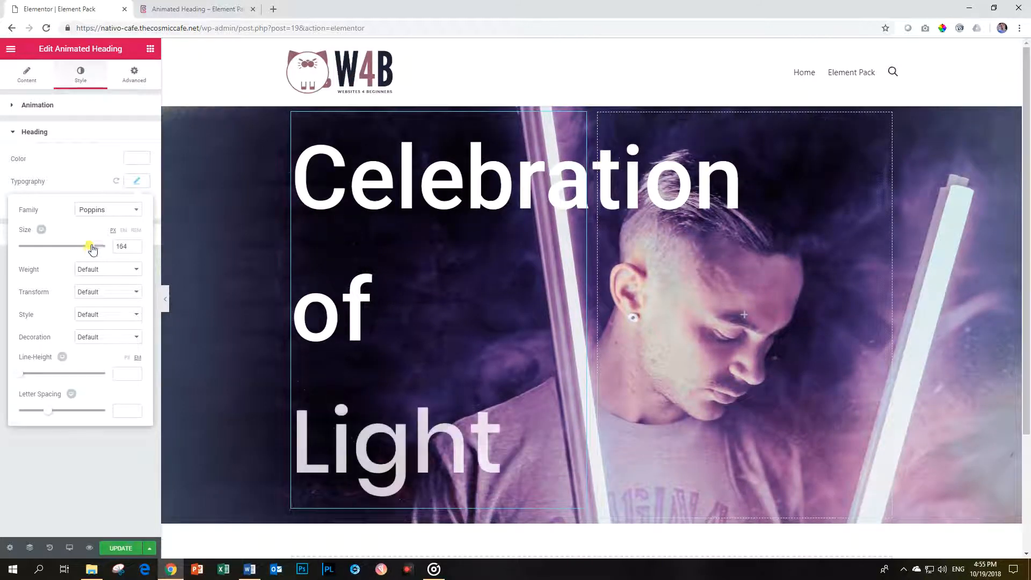
pyautogui.click(107, 271)
pyautogui.click(89, 300)
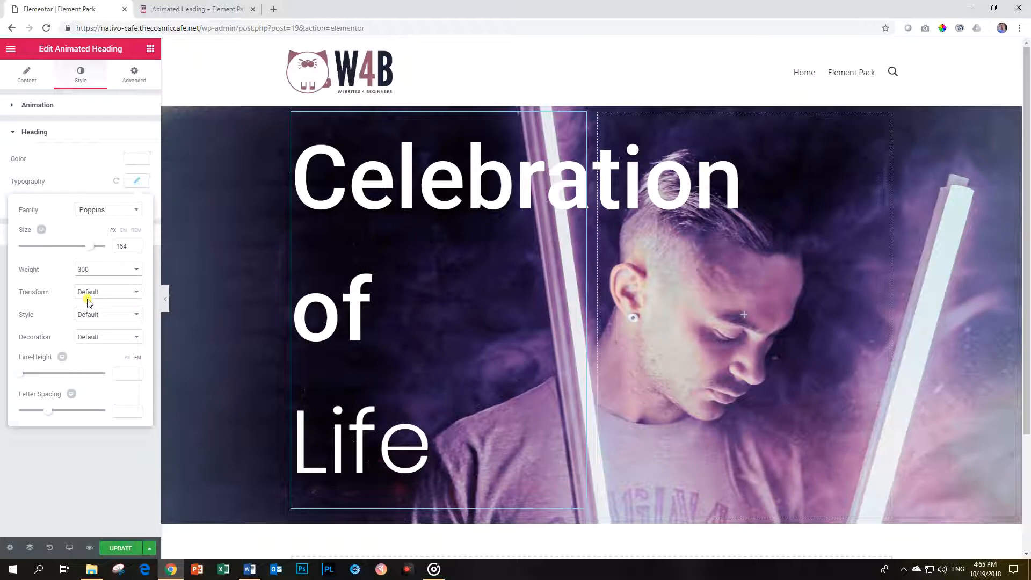
pyautogui.click(113, 271)
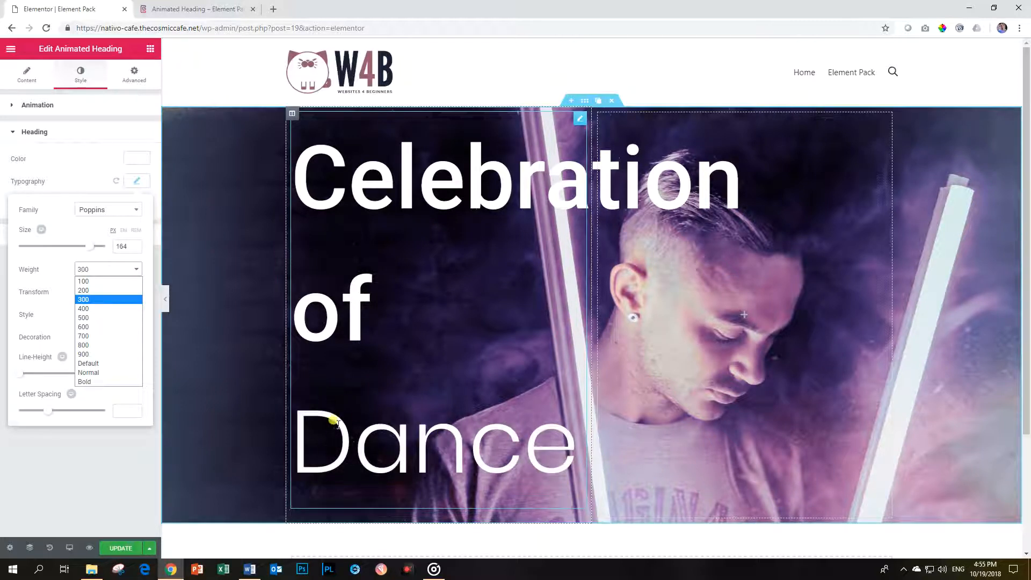
pyautogui.click(99, 301)
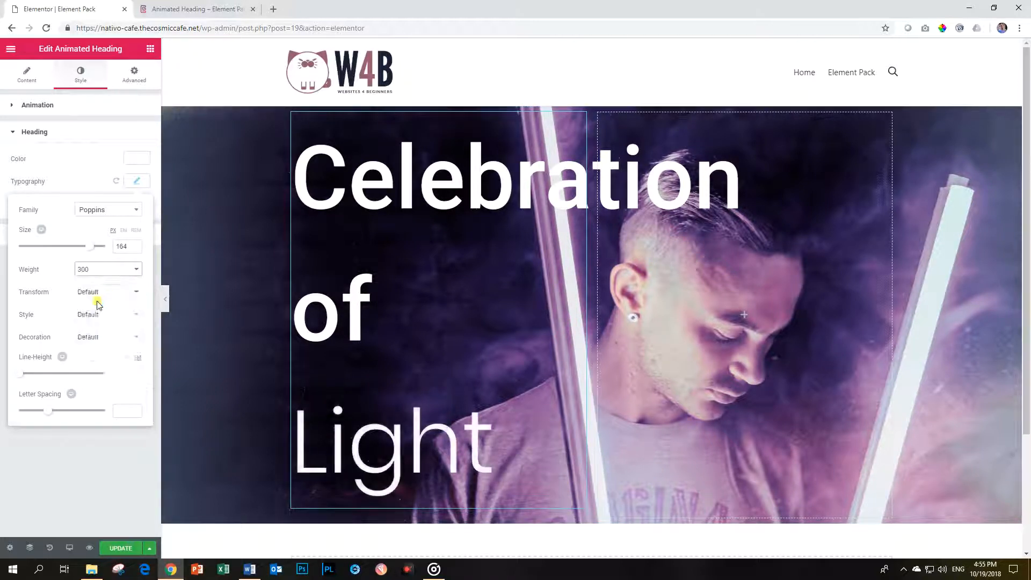
# - Transform the Heading text to uppercase and set its line height to 1 em
pyautogui.click(105, 297)
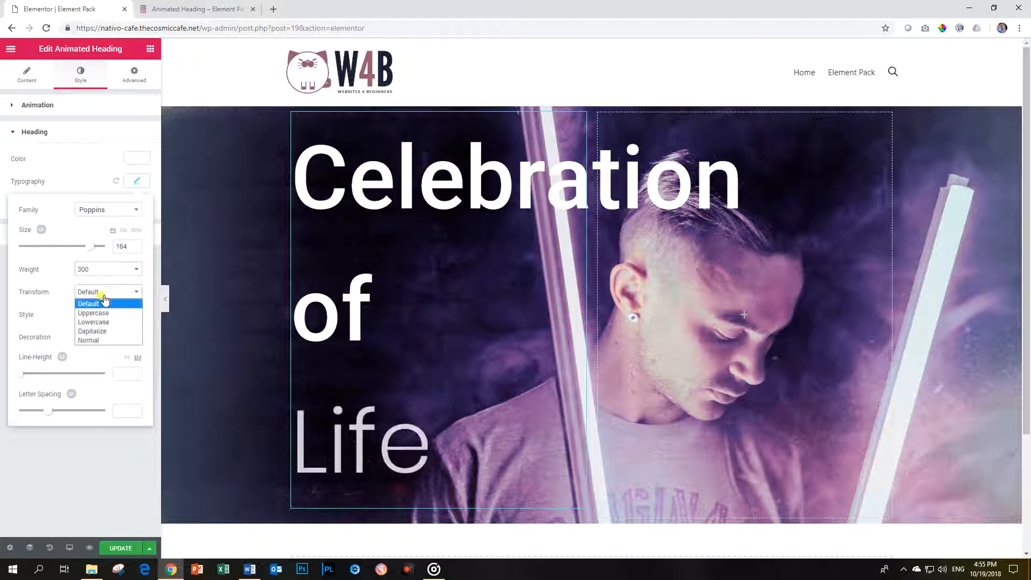
pyautogui.click(99, 304)
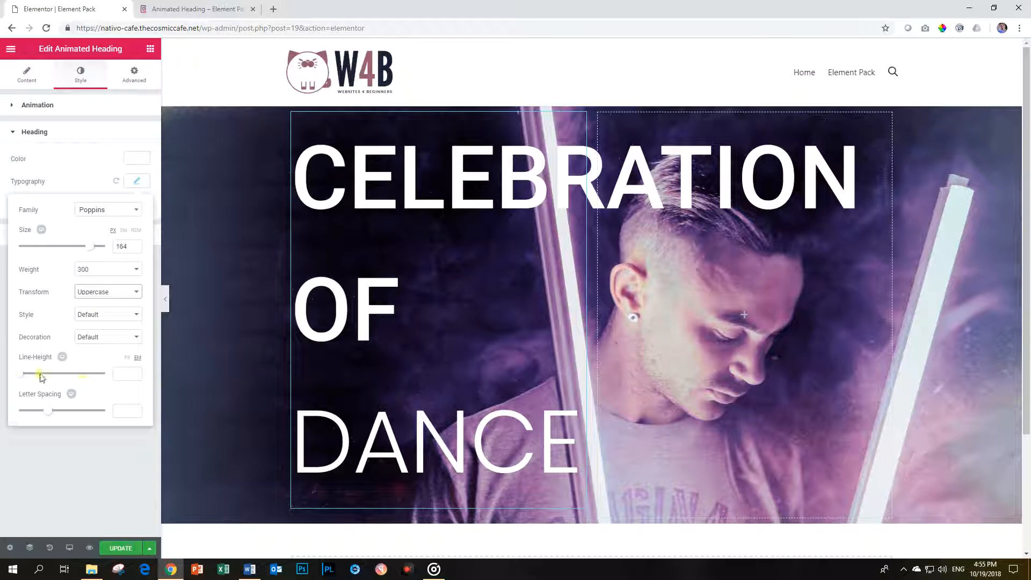
pyautogui.click(122, 374)
pyautogui.write('1')
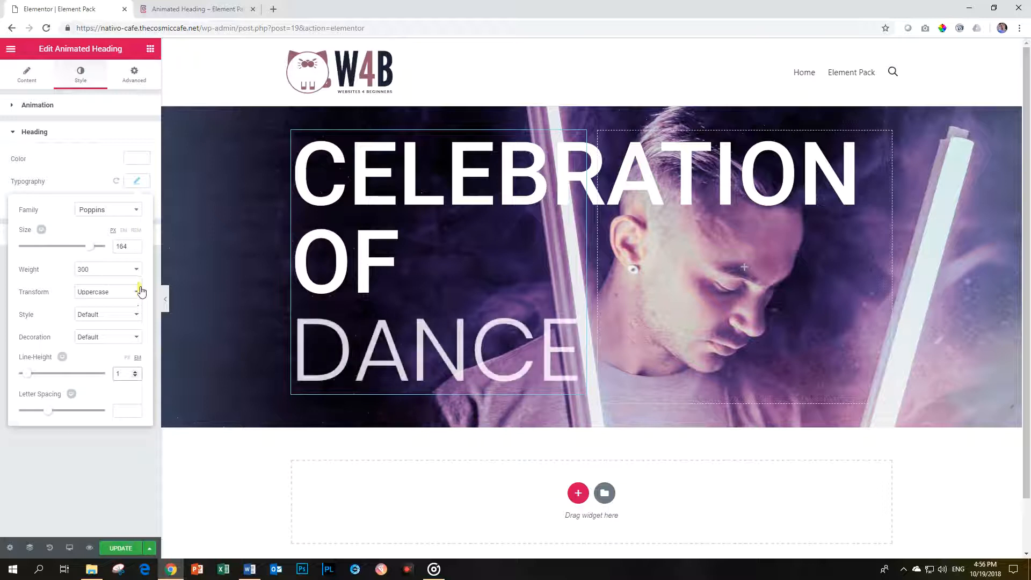
pyautogui.click(138, 183)
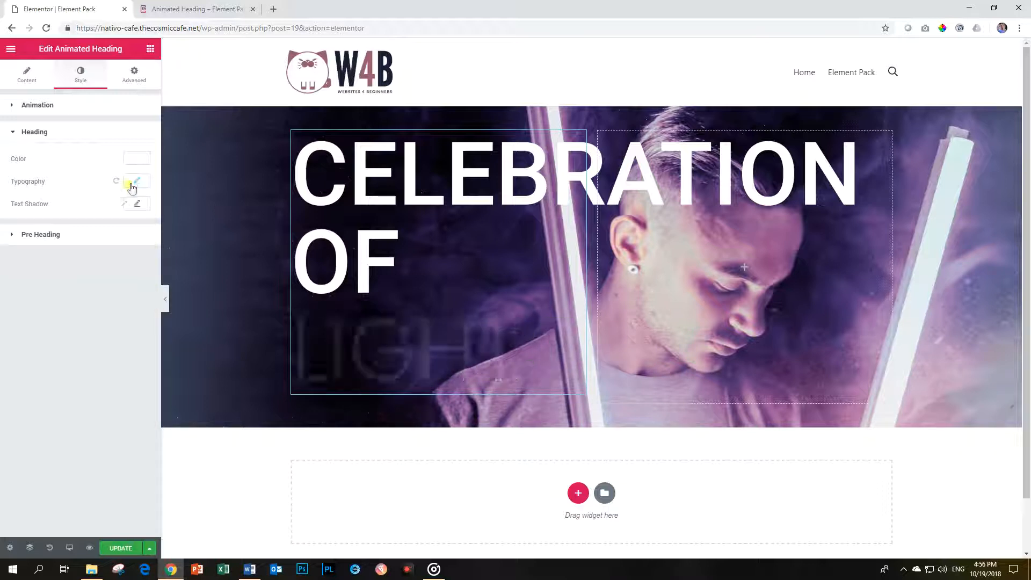
# - Open the Pre Heading style options and sample the pale mauve colour C9AFC8 from the haze in the background photo
pyautogui.click(47, 234)
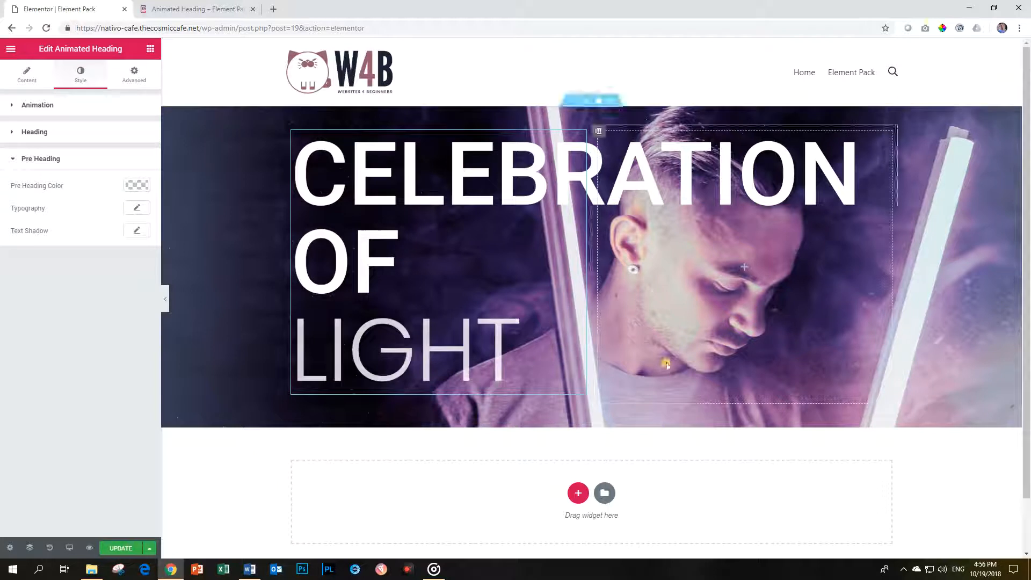
pyautogui.click(943, 28)
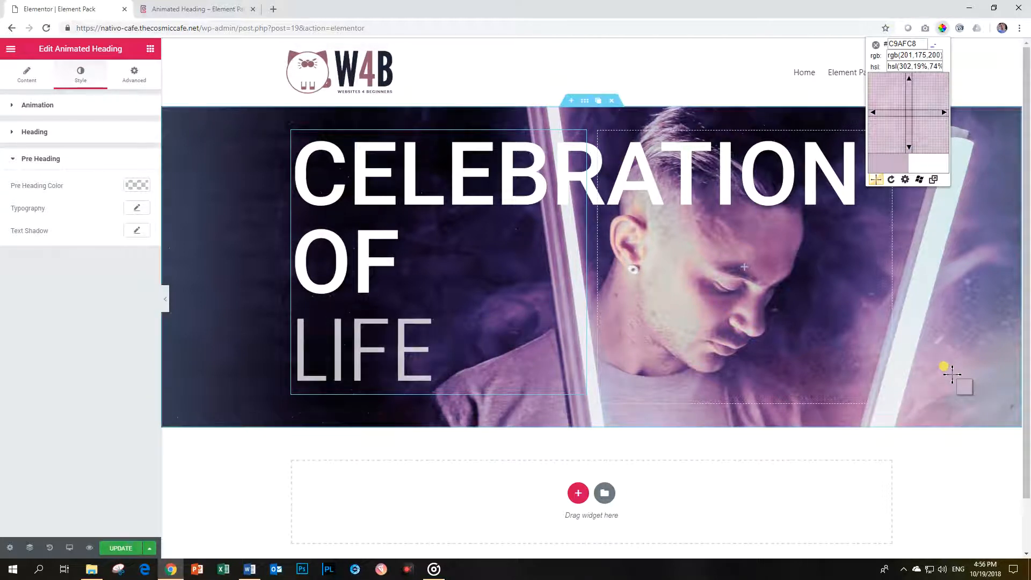
pyautogui.click(953, 374)
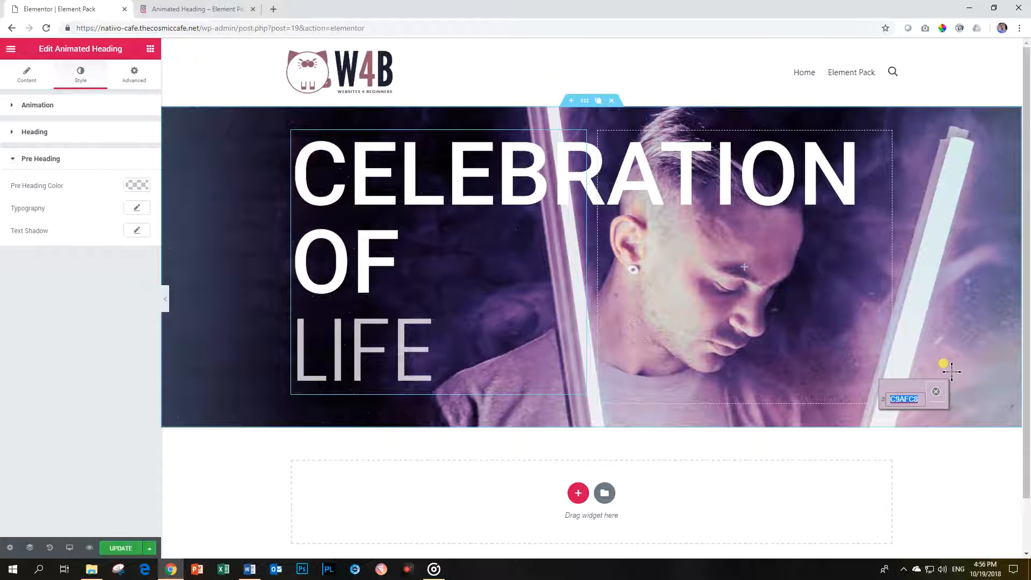
pyautogui.click(934, 396)
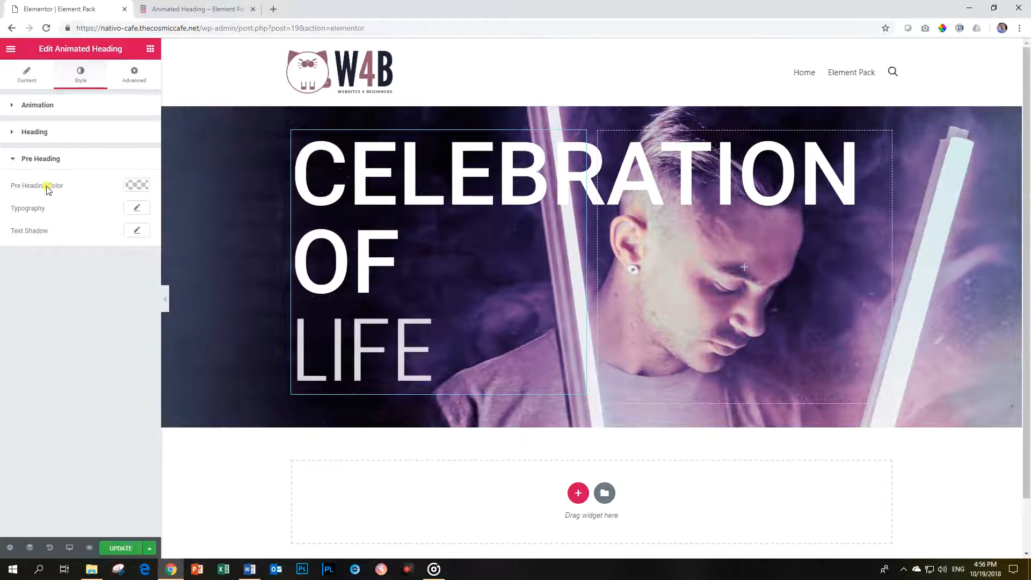
# - Set the pre heading color to #c9afc8
pyautogui.click(137, 185)
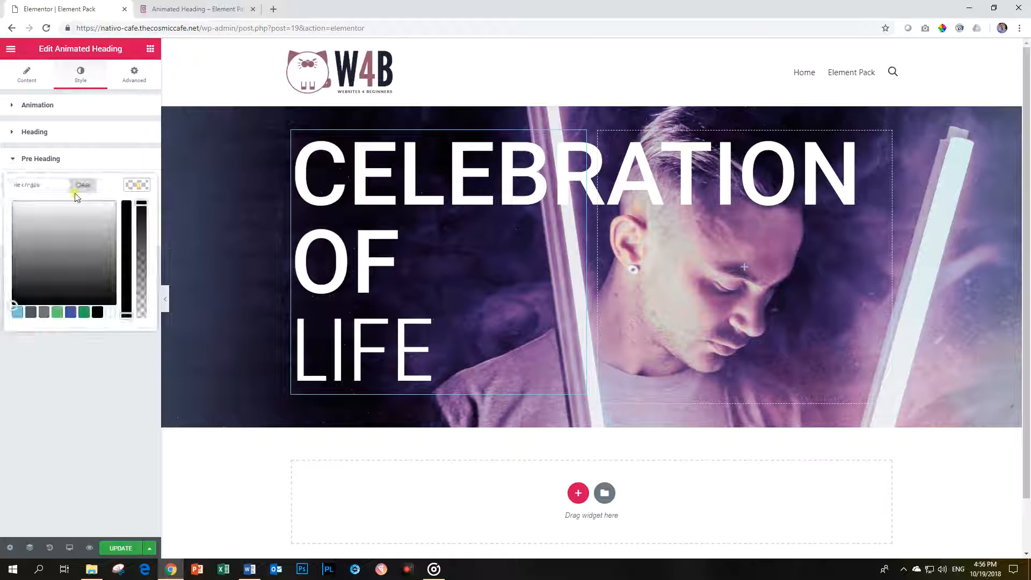
pyautogui.click(46, 186)
pyautogui.write('#c9afc8')
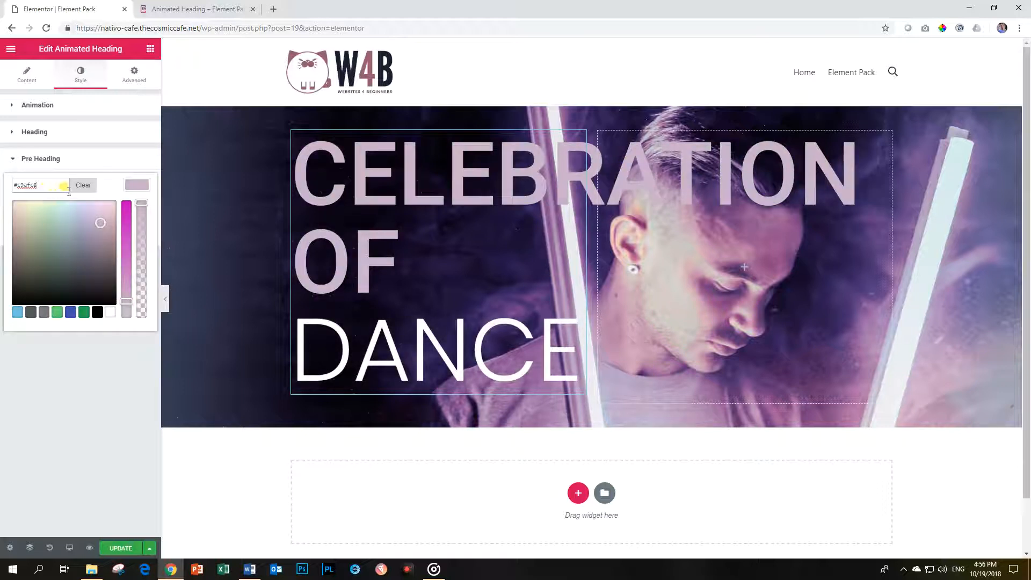
pyautogui.click(137, 185)
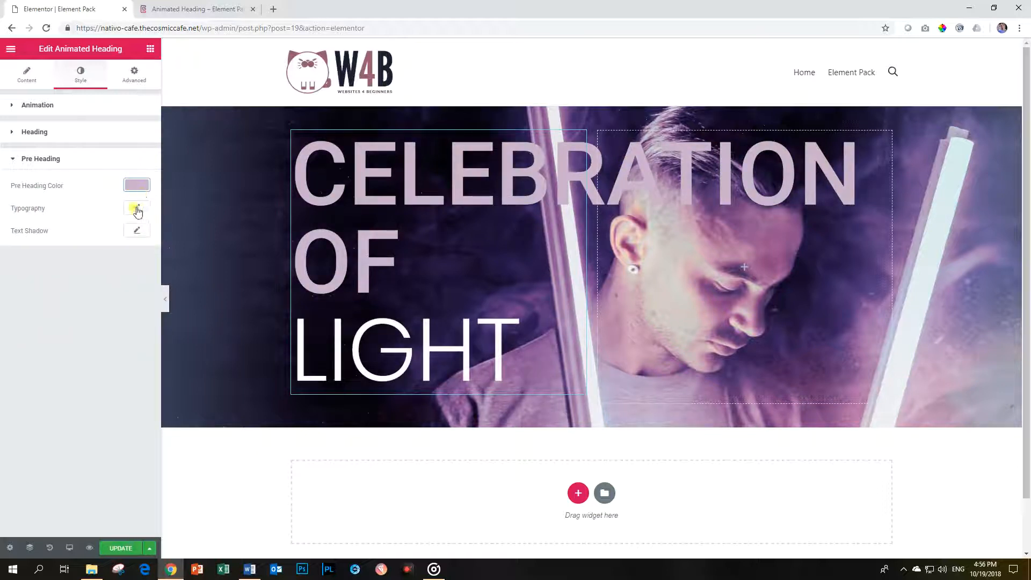
# - Set the Pre Heading font size to 78 px and its line height to 1 em
pyautogui.click(137, 209)
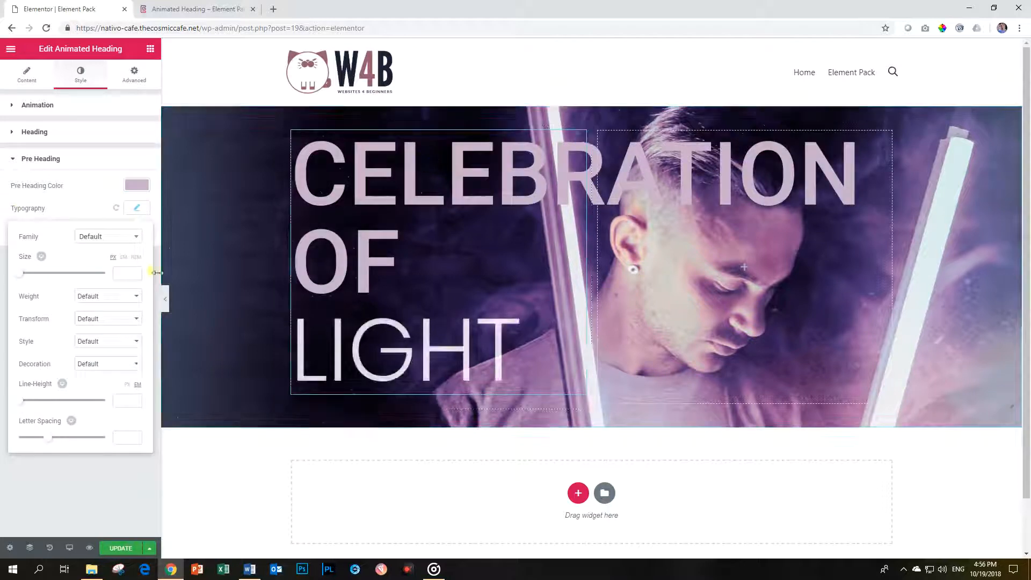
pyautogui.moveTo(20, 275); pyautogui.dragTo(51, 274)
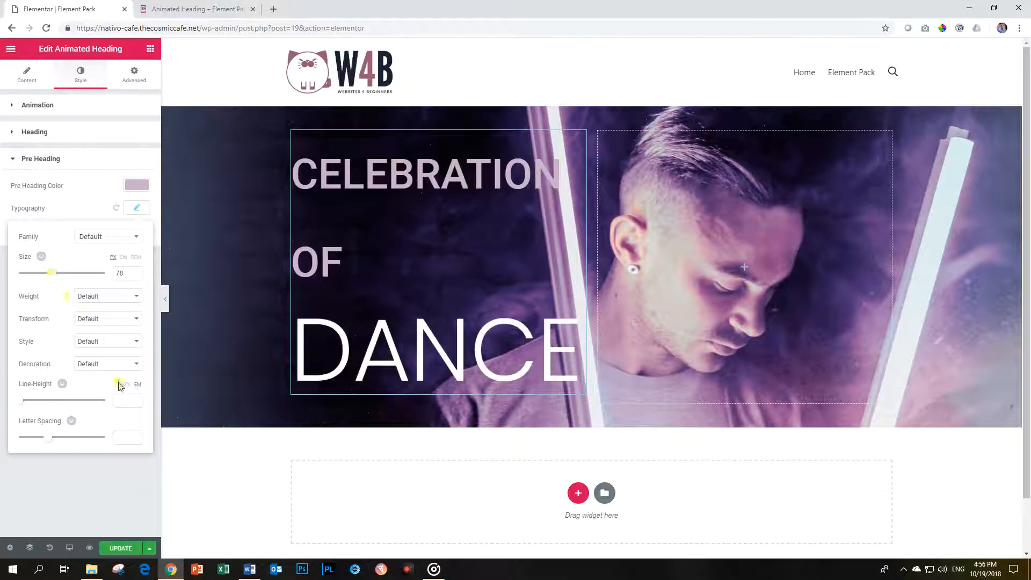
pyautogui.click(123, 400)
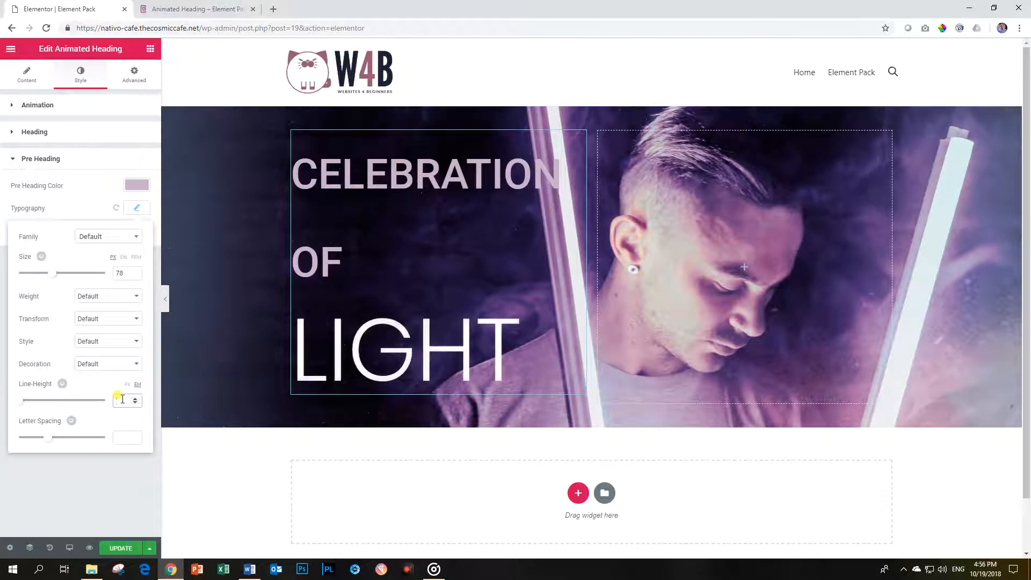
pyautogui.write('1')
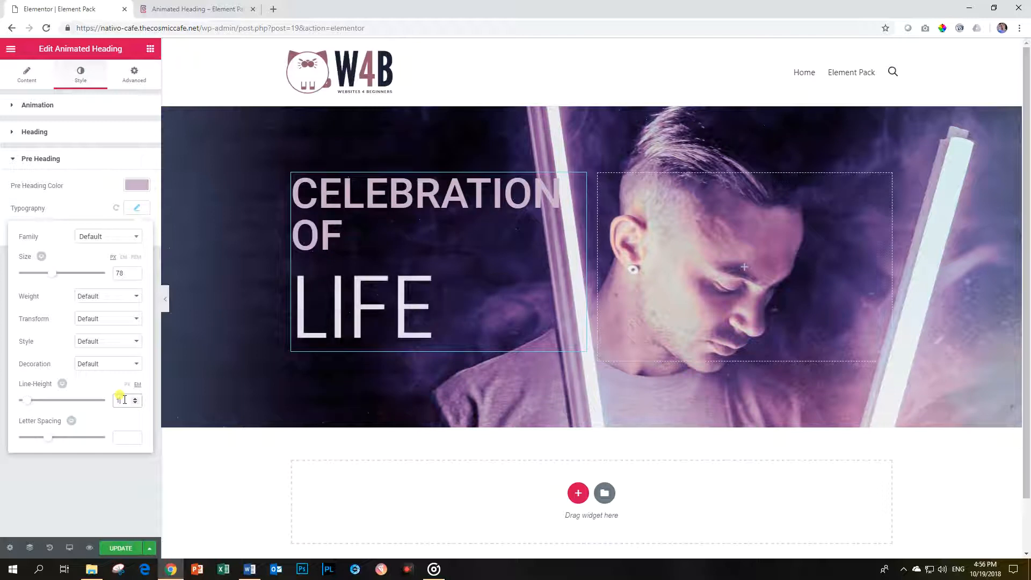
# - Increase the Pre Heading line height to 1.1 em and set its letter spacing to 2.2
pyautogui.click(27, 404)
pyautogui.moveTo(27, 404); pyautogui.dragTo(28, 407)
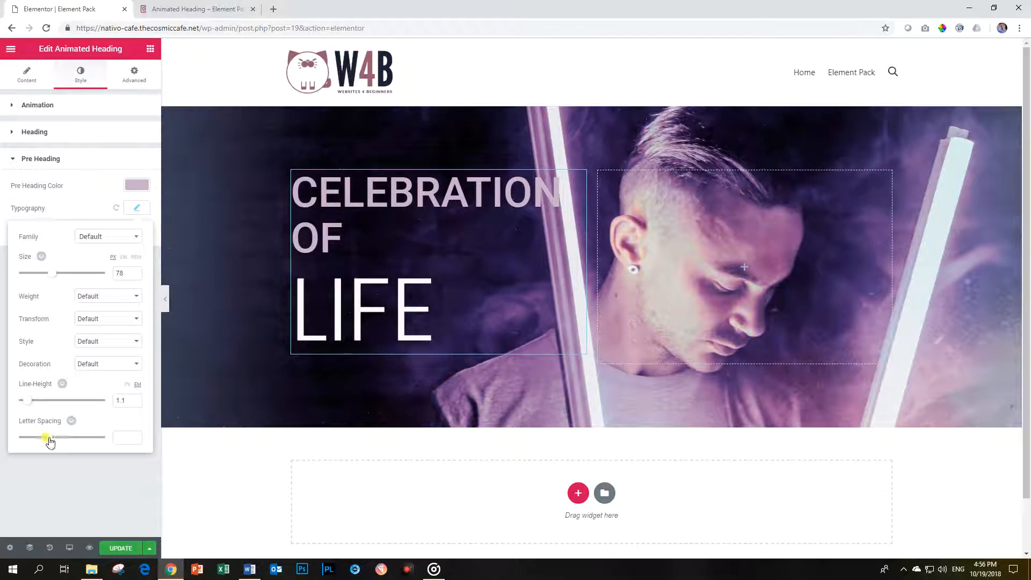
pyautogui.moveTo(51, 441); pyautogui.dragTo(63, 443)
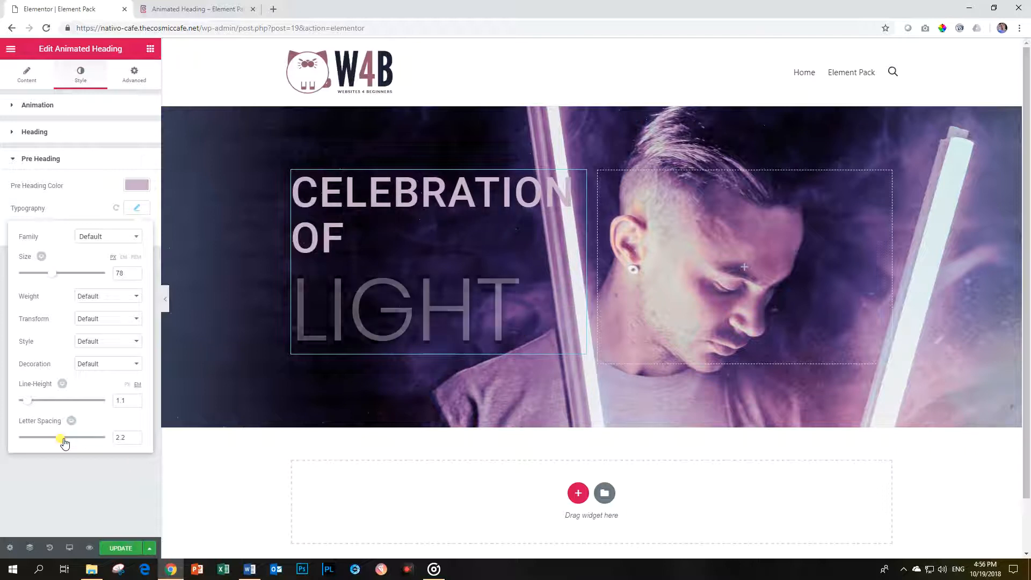
pyautogui.click(138, 207)
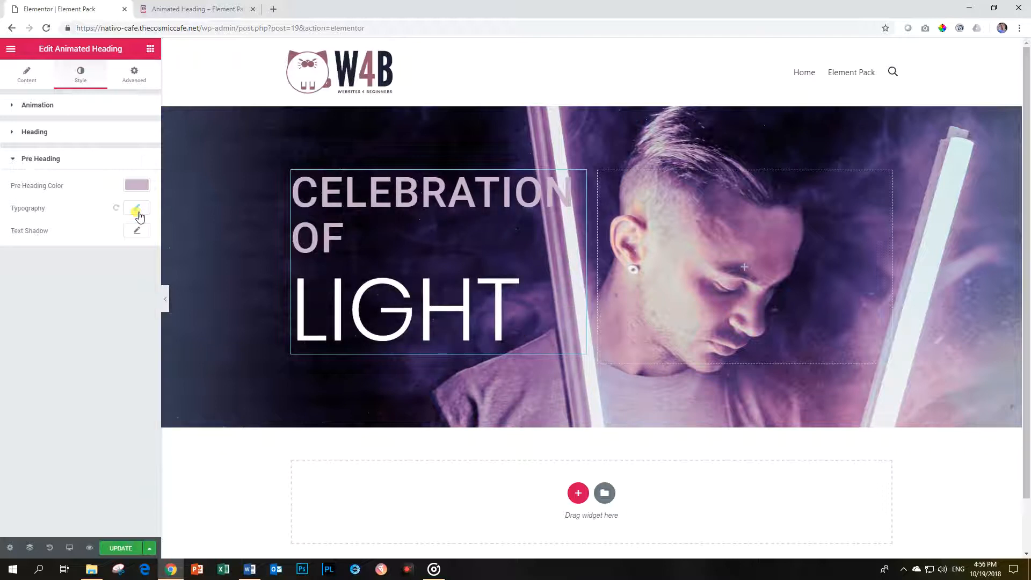
# - Try the Typed layout with its animation style options on the heading, and finish with the Animated layout selected
pyautogui.click(31, 82)
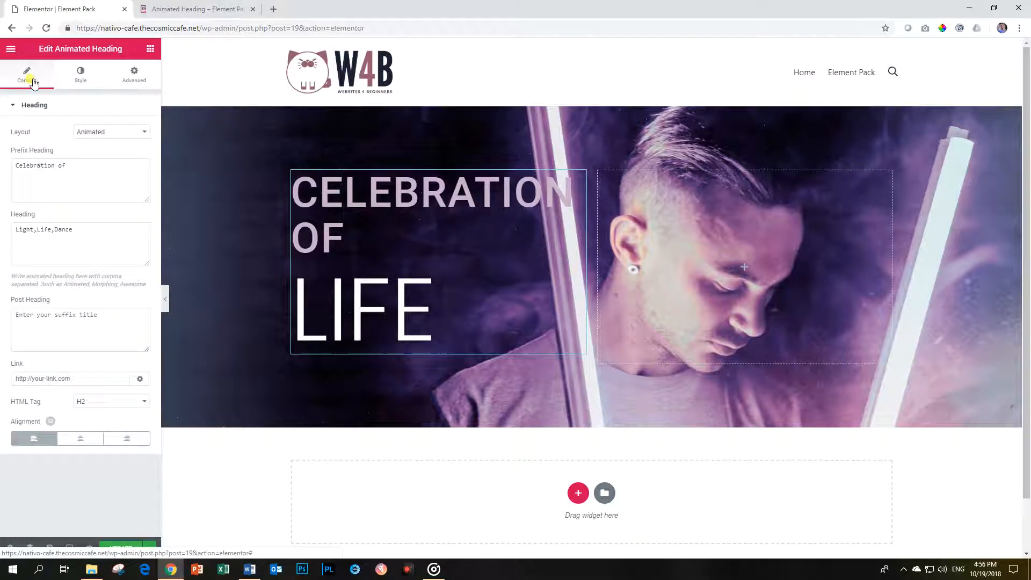
pyautogui.click(97, 134)
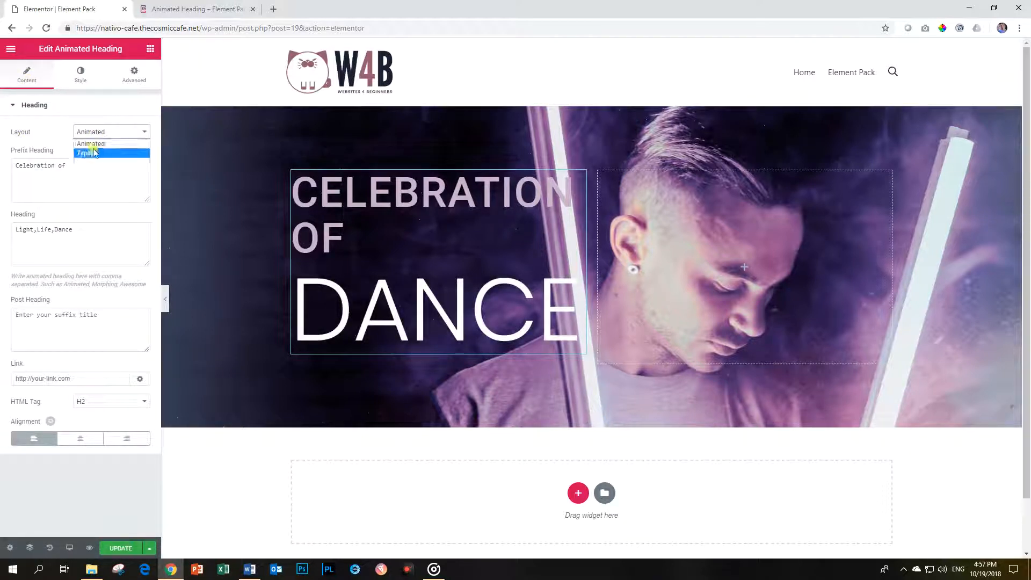
pyautogui.click(90, 154)
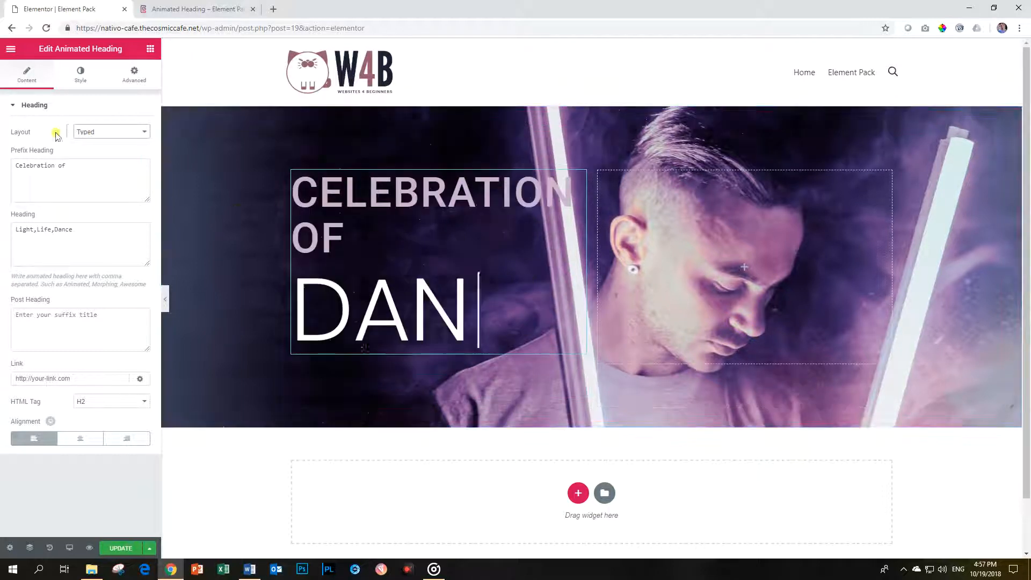
pyautogui.click(78, 75)
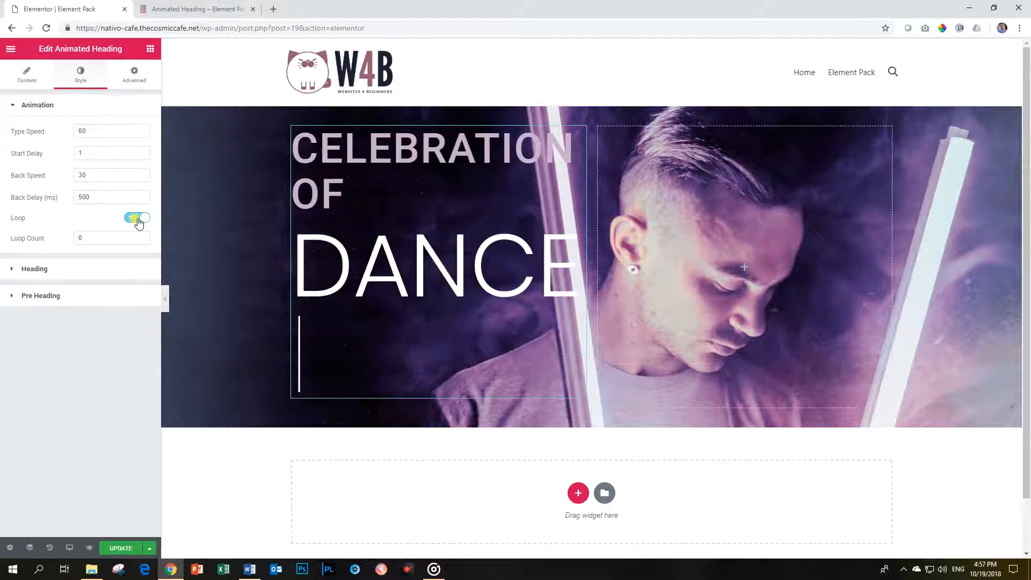
pyautogui.click(31, 81)
pyautogui.click(112, 132)
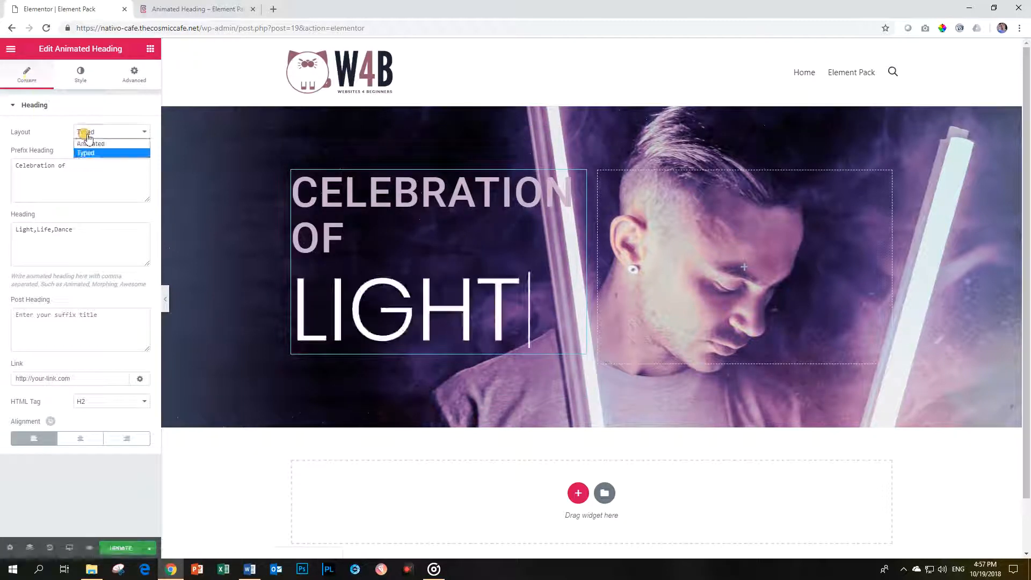
pyautogui.click(119, 150)
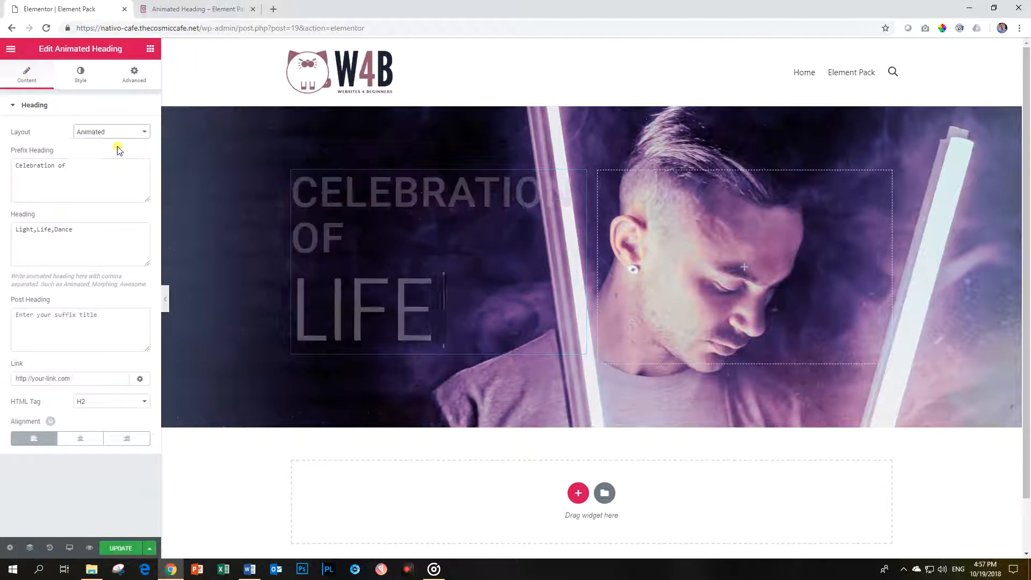
# - Change the animated heading's animation style to Pulse
pyautogui.click(87, 85)
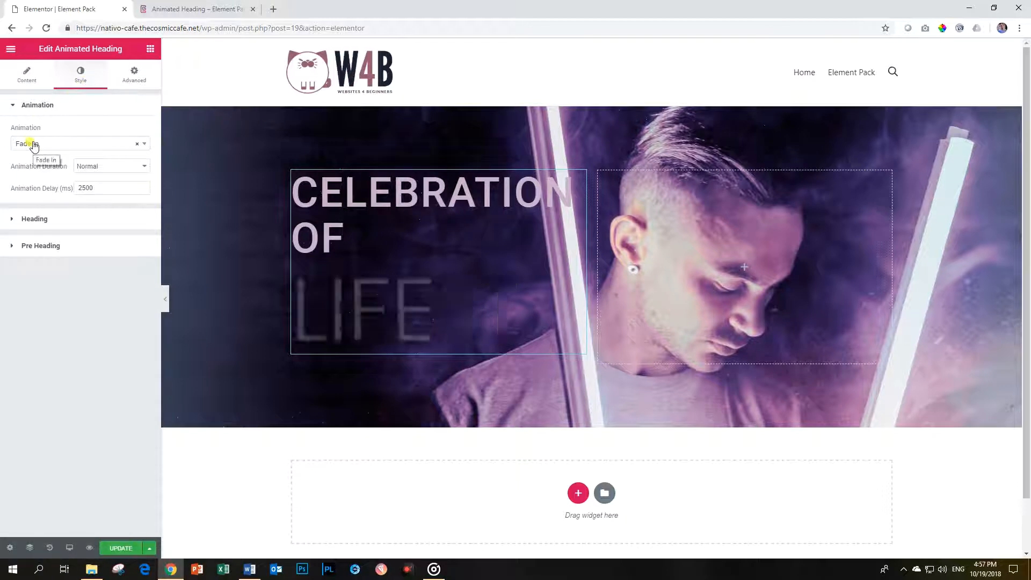
pyautogui.click(34, 144)
pyautogui.click(118, 188)
pyautogui.moveTo(147, 190); pyautogui.dragTo(146, 251)
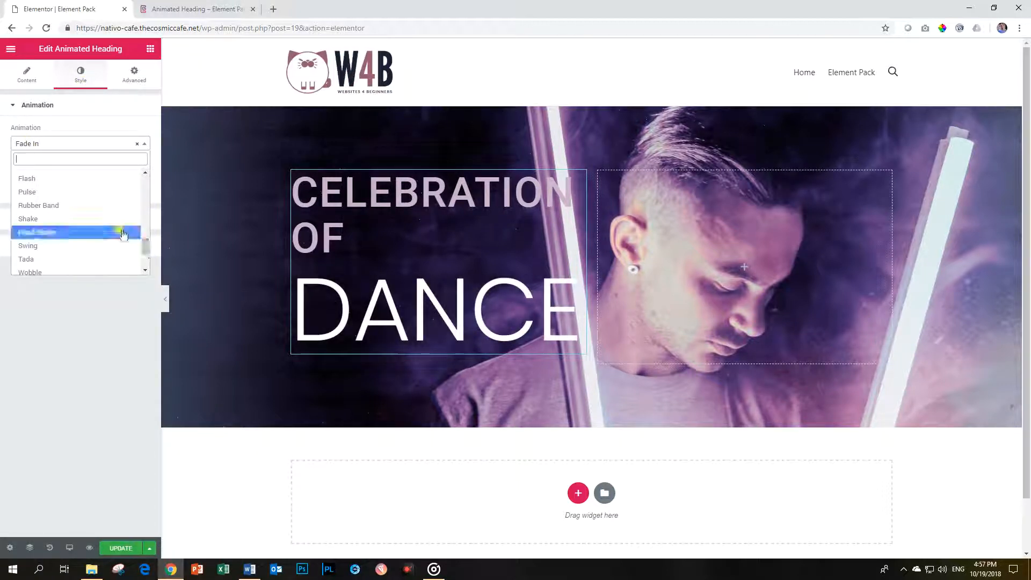
pyautogui.click(63, 191)
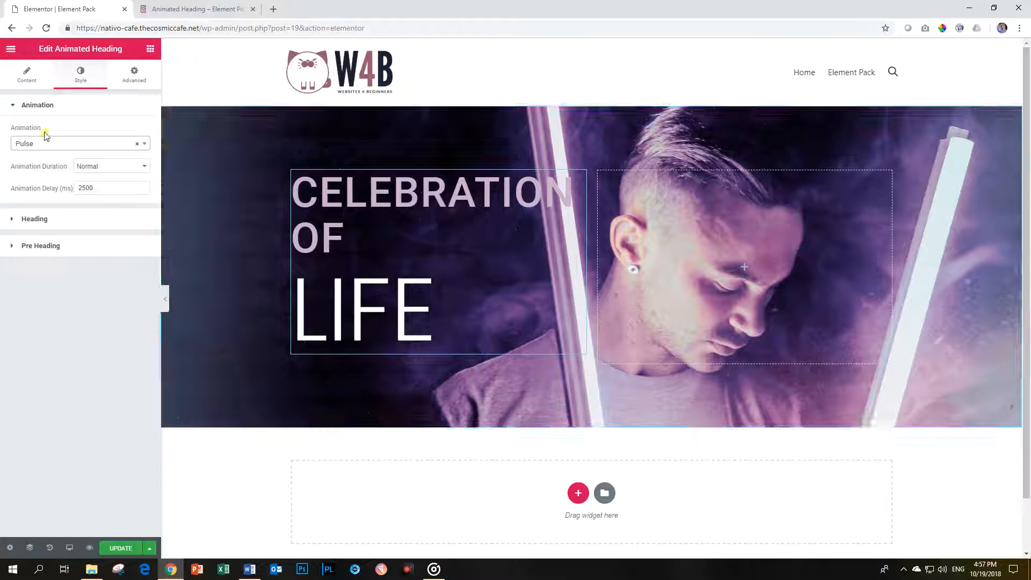
# - Set the heading's animation duration to Slow and its animation delay to 3500 ms
pyautogui.click(89, 166)
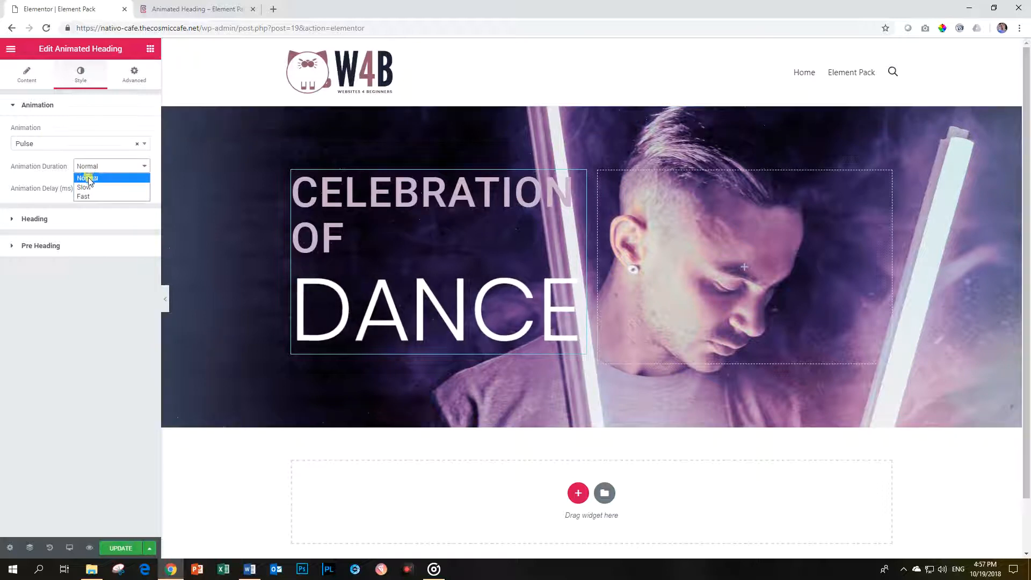
pyautogui.click(86, 187)
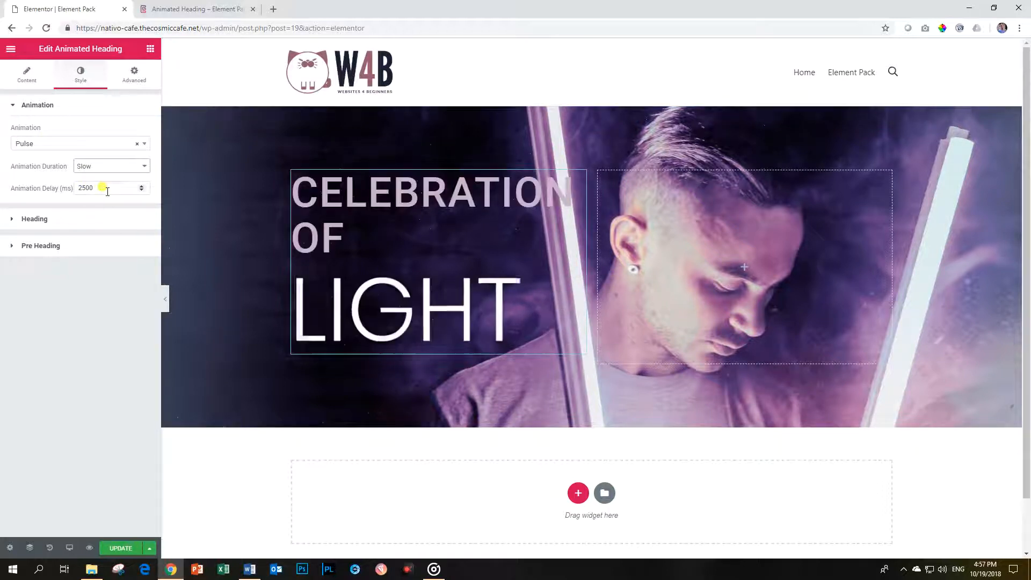
pyautogui.moveTo(108, 191); pyautogui.dragTo(76, 188)
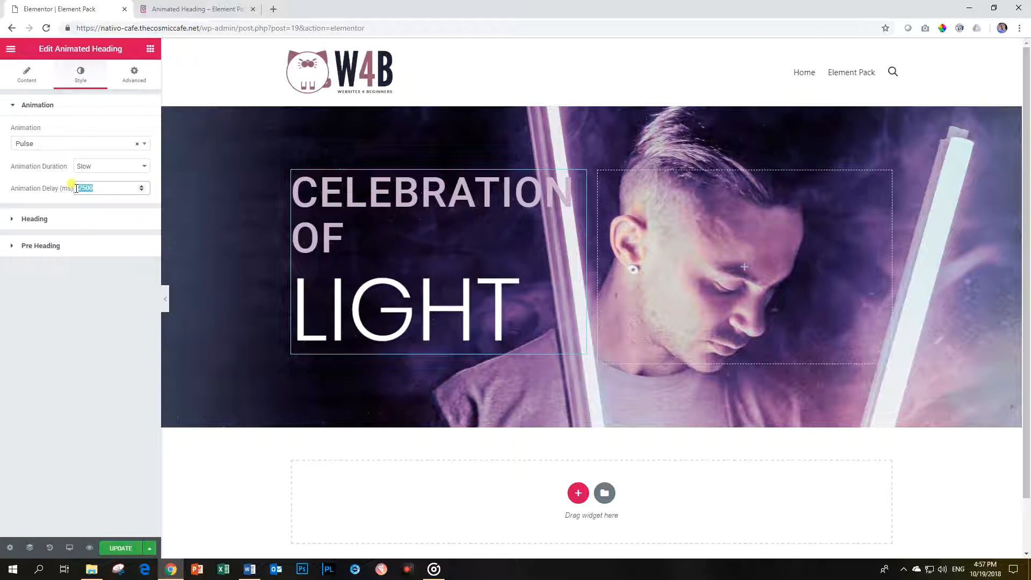
pyautogui.write('3500')
# - Switch the heading's animation to Wobble
pyautogui.click(62, 149)
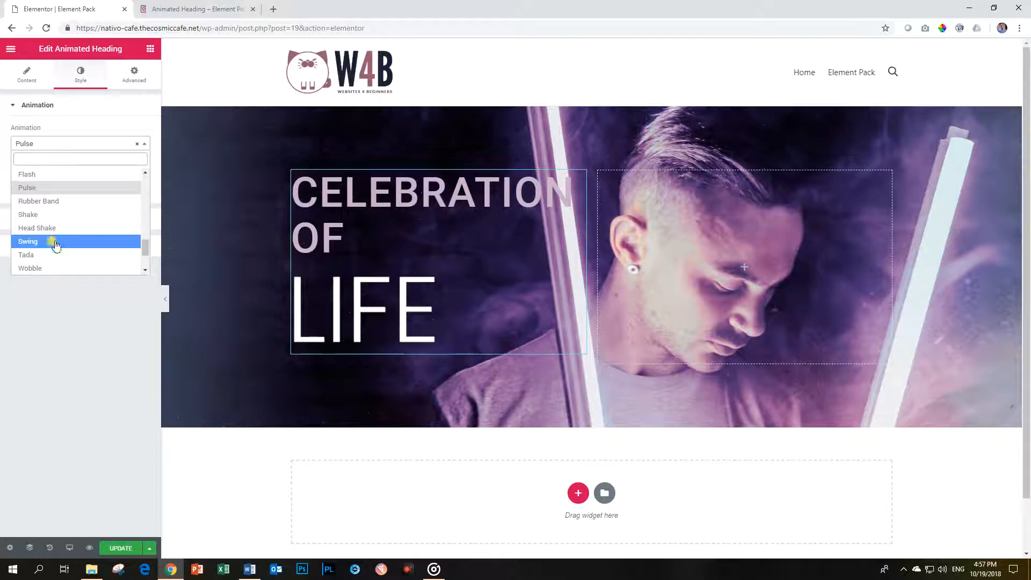
pyautogui.click(48, 267)
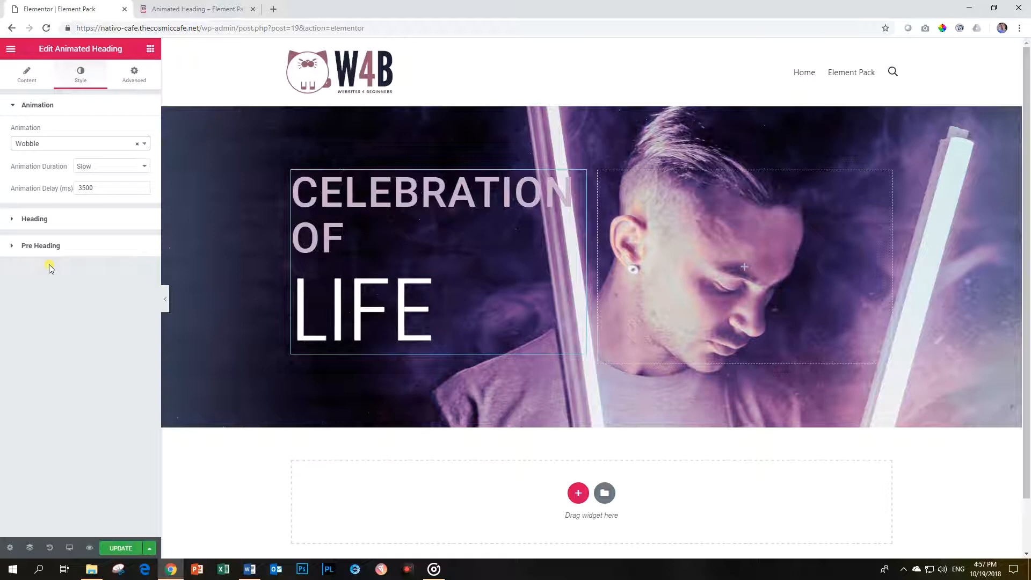
# - Review the Animated Heading demo page's examples of links, animation durations, colors, shadows, font families and animations
pyautogui.click(170, 9)
pyautogui.scroll(13, 188, 270)
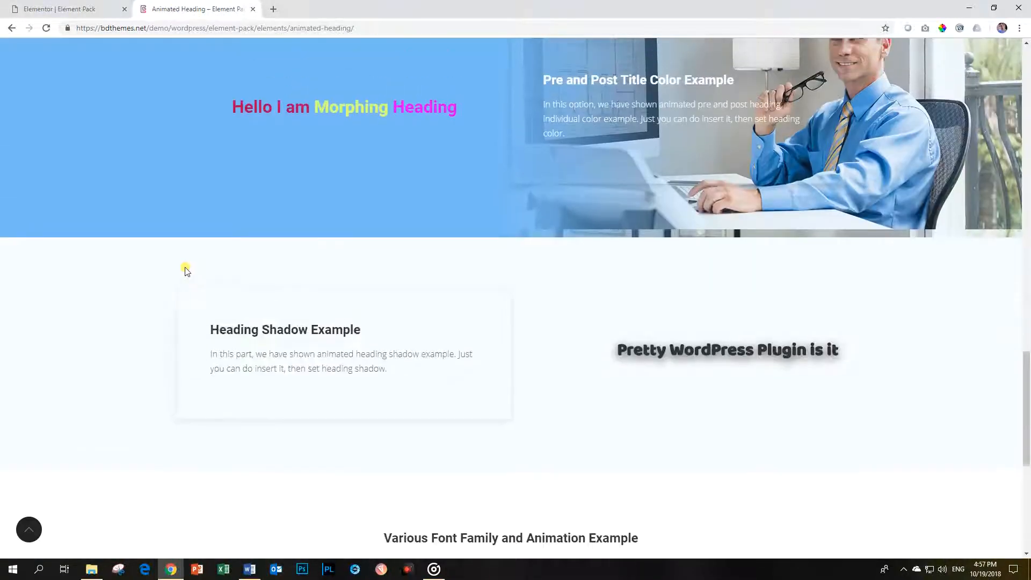
pyautogui.scroll(13, 185, 268)
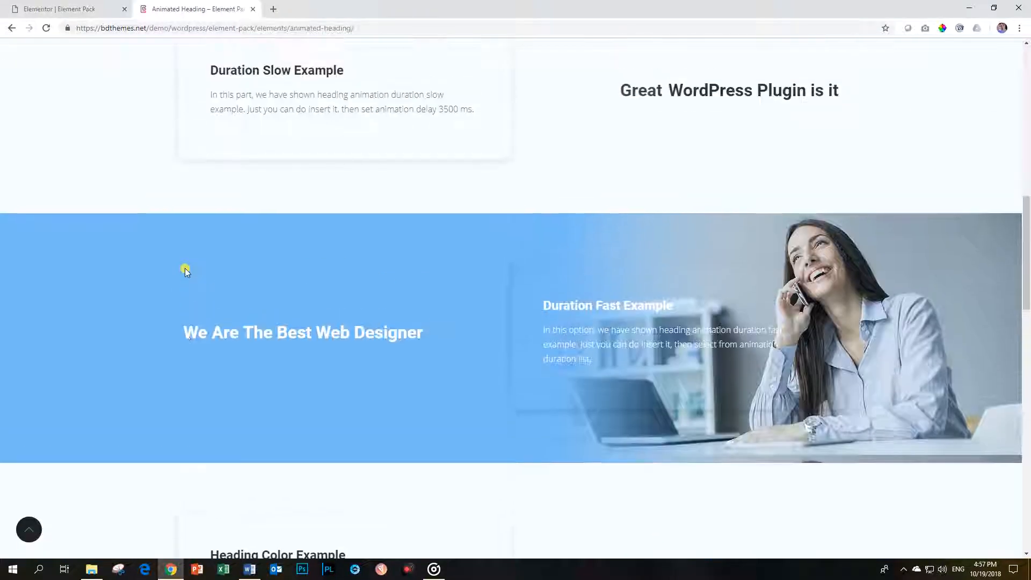
pyautogui.scroll(6, 185, 268)
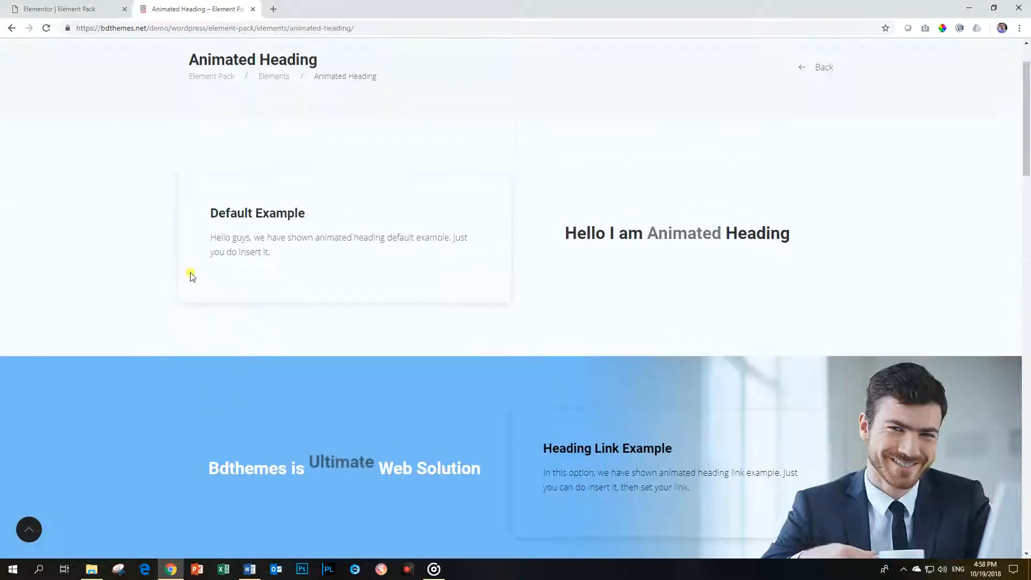
pyautogui.scroll(-2, 632, 292)
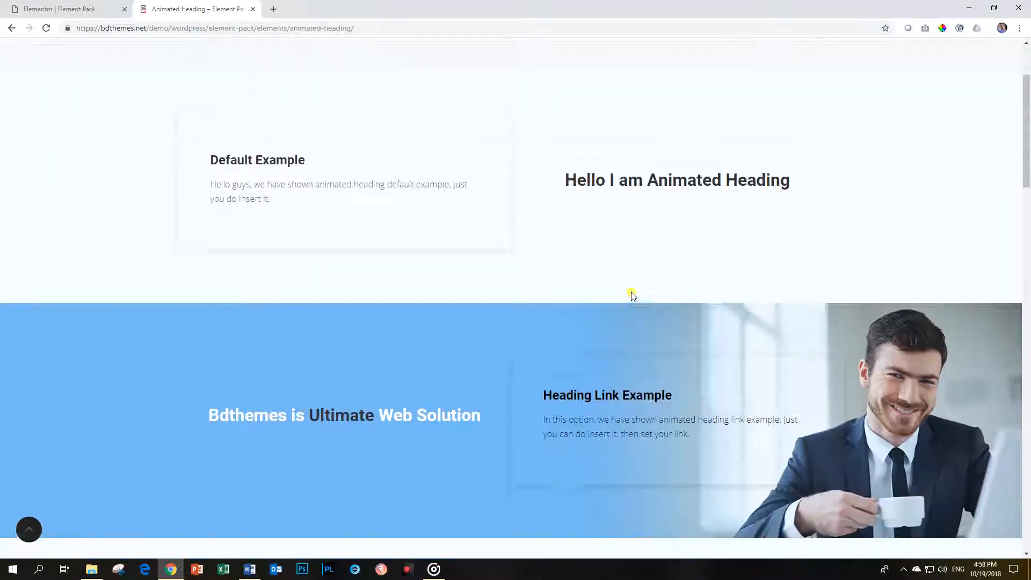
pyautogui.scroll(-2, 632, 292)
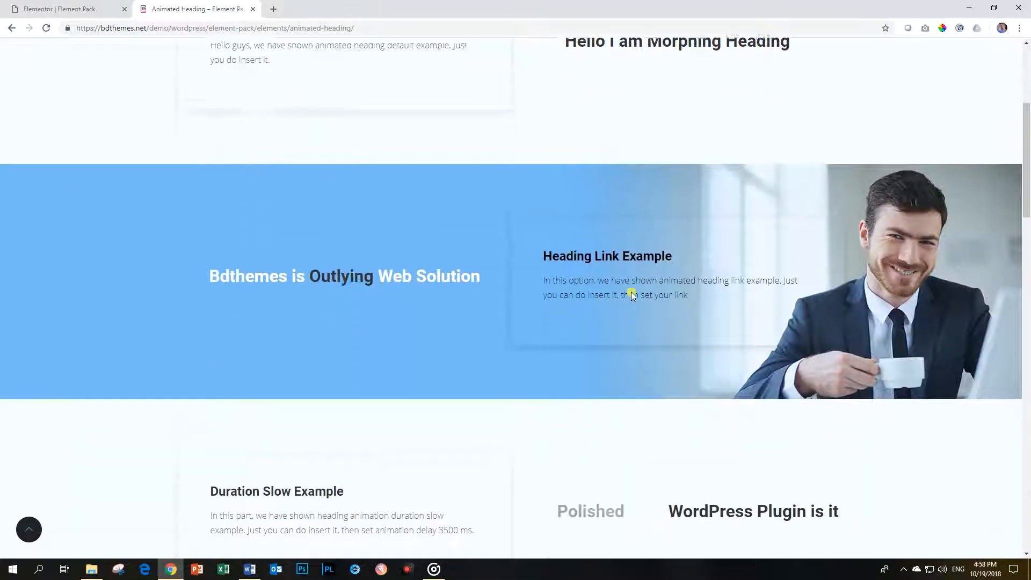
pyautogui.scroll(-1, 632, 293)
pyautogui.scroll(-2, 633, 293)
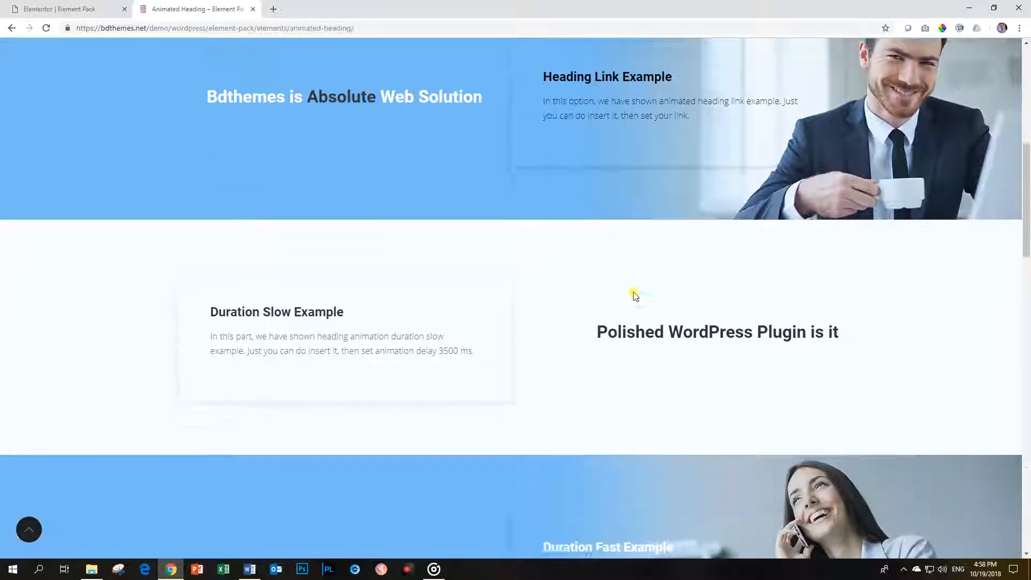
pyautogui.scroll(-1, 633, 295)
pyautogui.scroll(-5, 634, 299)
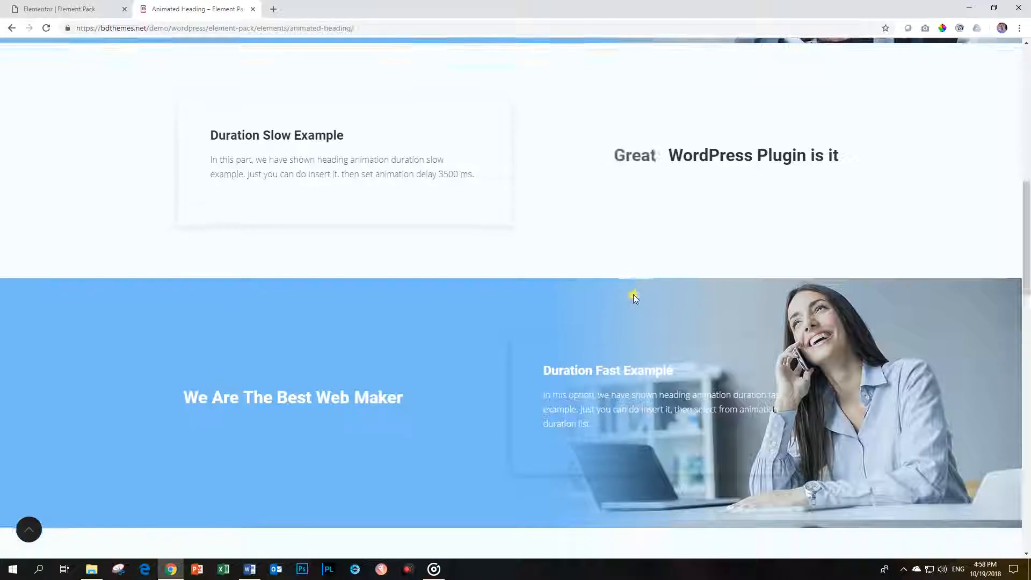
pyautogui.scroll(-5, 634, 299)
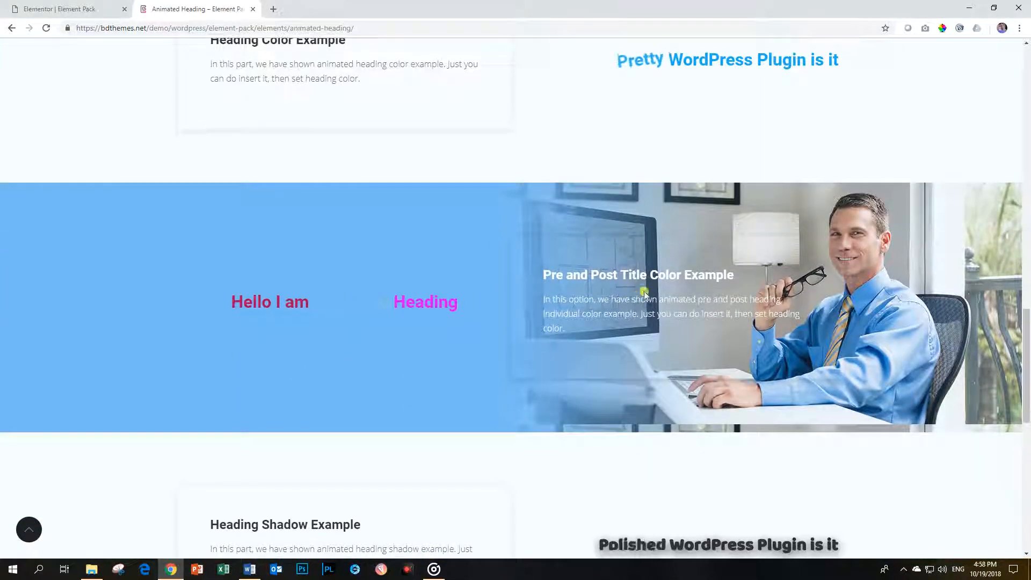
pyautogui.scroll(2, 644, 113)
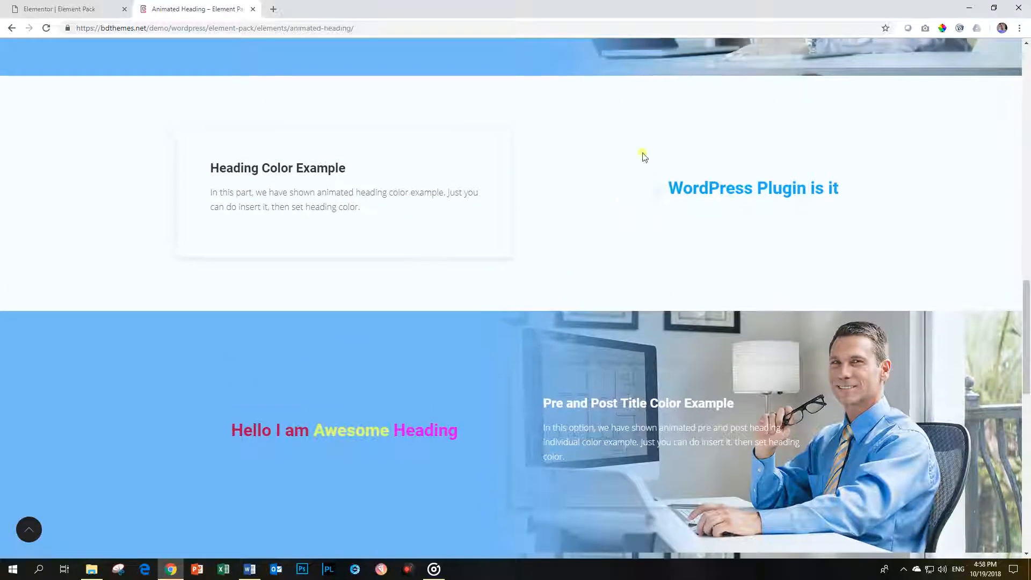
pyautogui.scroll(-5, 663, 229)
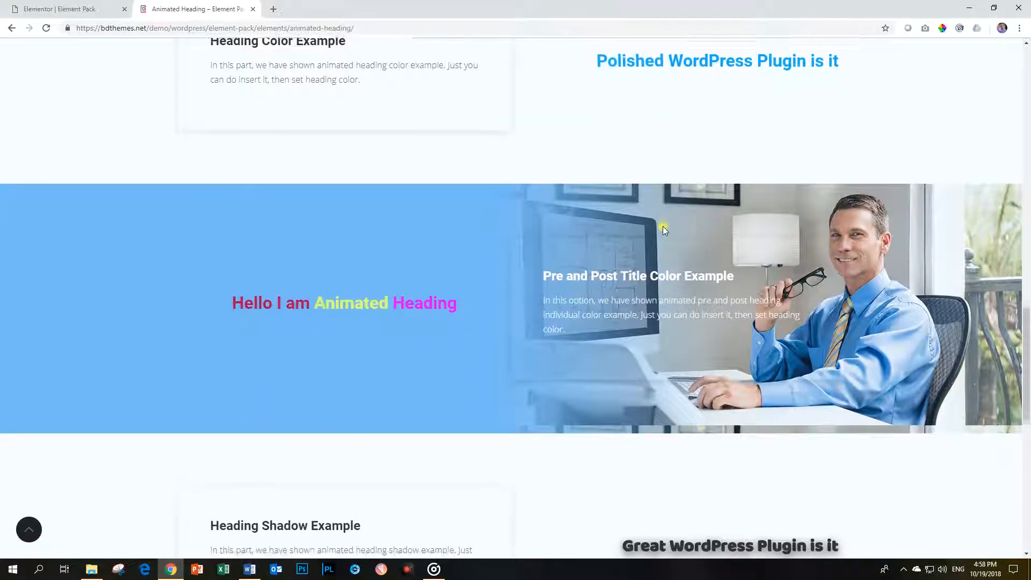
pyautogui.scroll(-5, 672, 228)
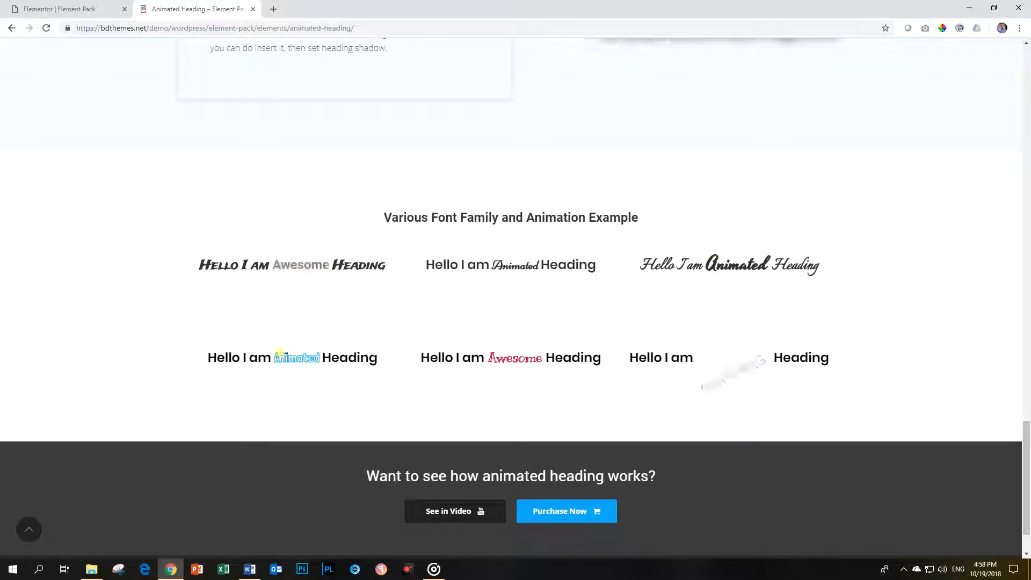
# - Return to the Elementor editor and set the heading's animation to Light Speed In
pyautogui.click(92, 5)
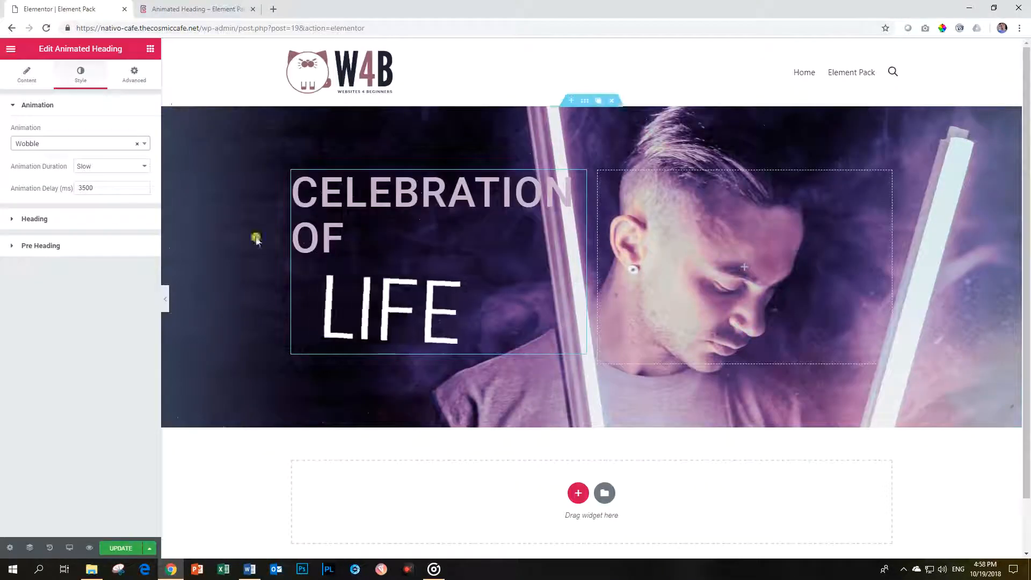
pyautogui.click(71, 145)
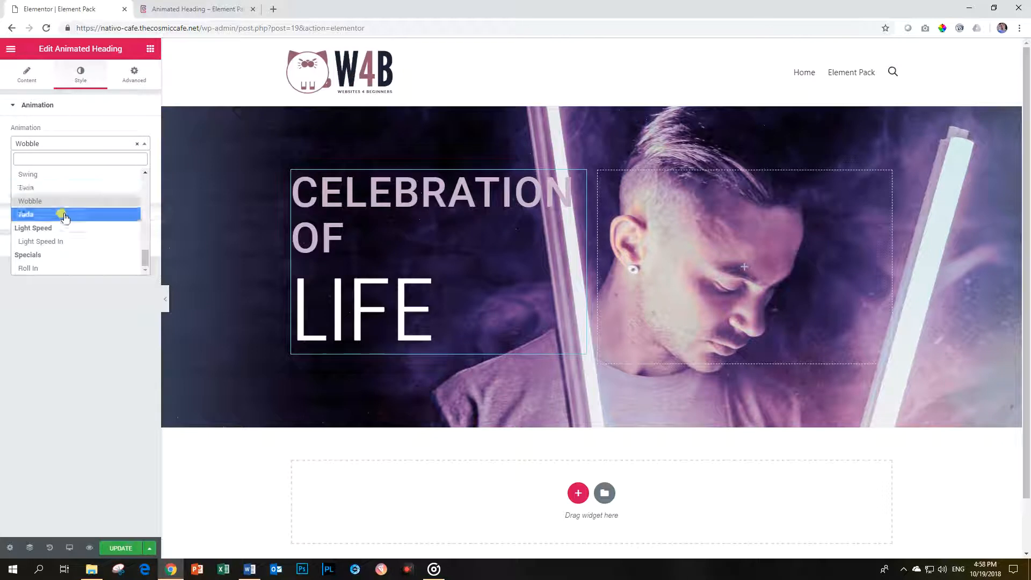
pyautogui.click(60, 241)
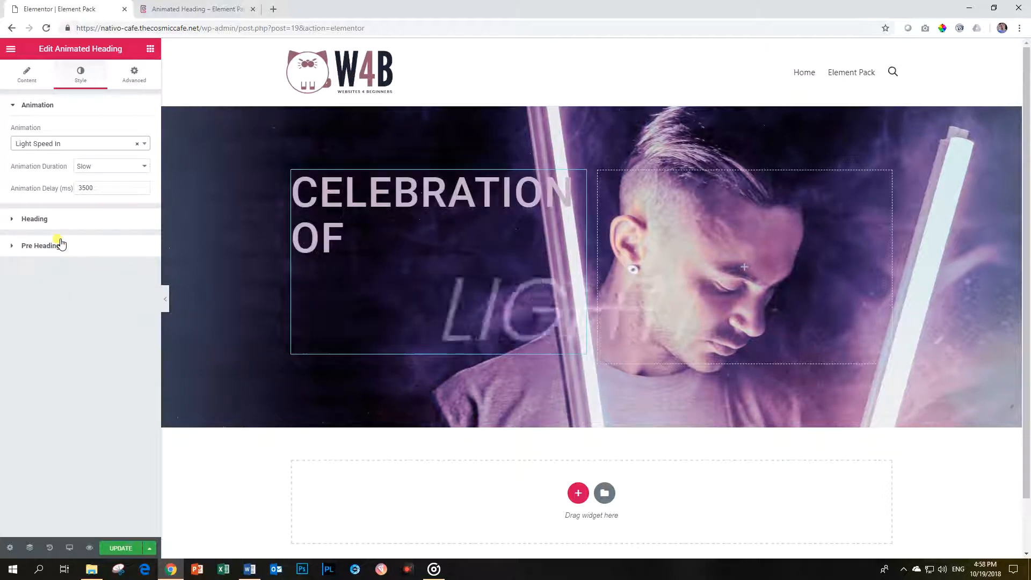